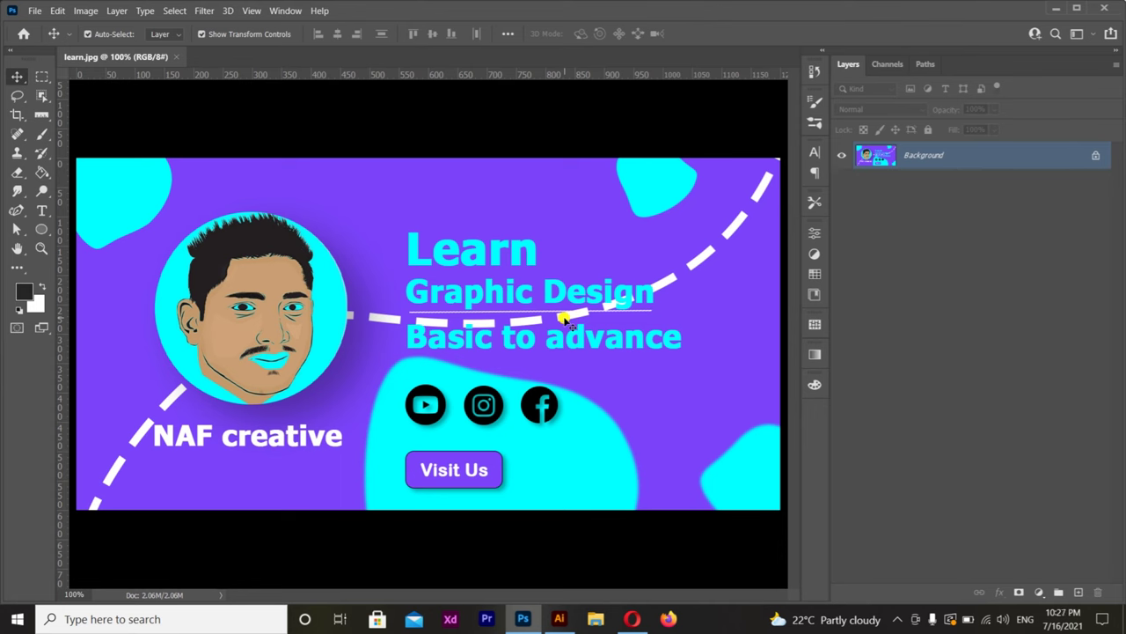
Switch from Photoshop to the 'layout teatcher day.ai' poster in Illustrator
left_click(560, 618)
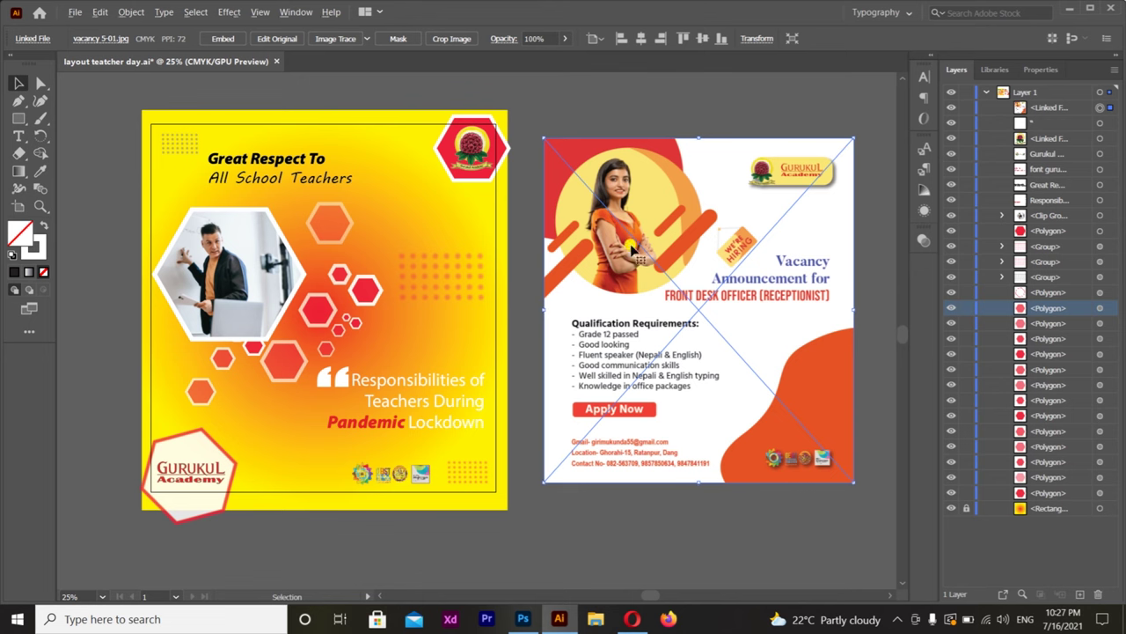
Pan and zoom across both artboards to inspect the poster and the vacancy image
scroll(211, 286, "up", 1)
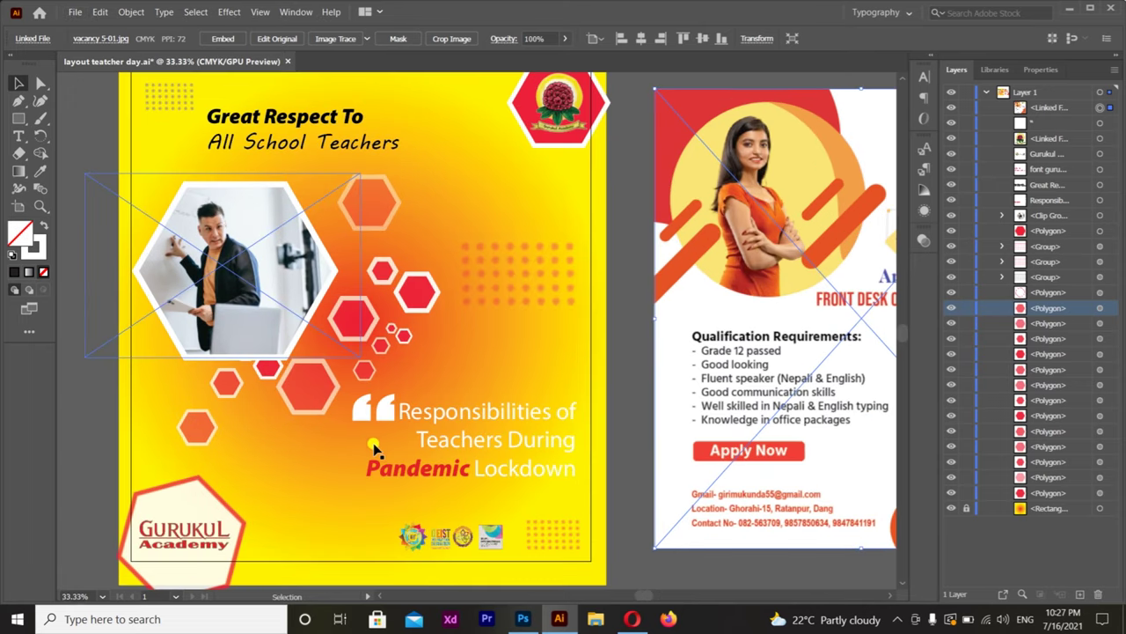
scroll(290, 371, "down", 1)
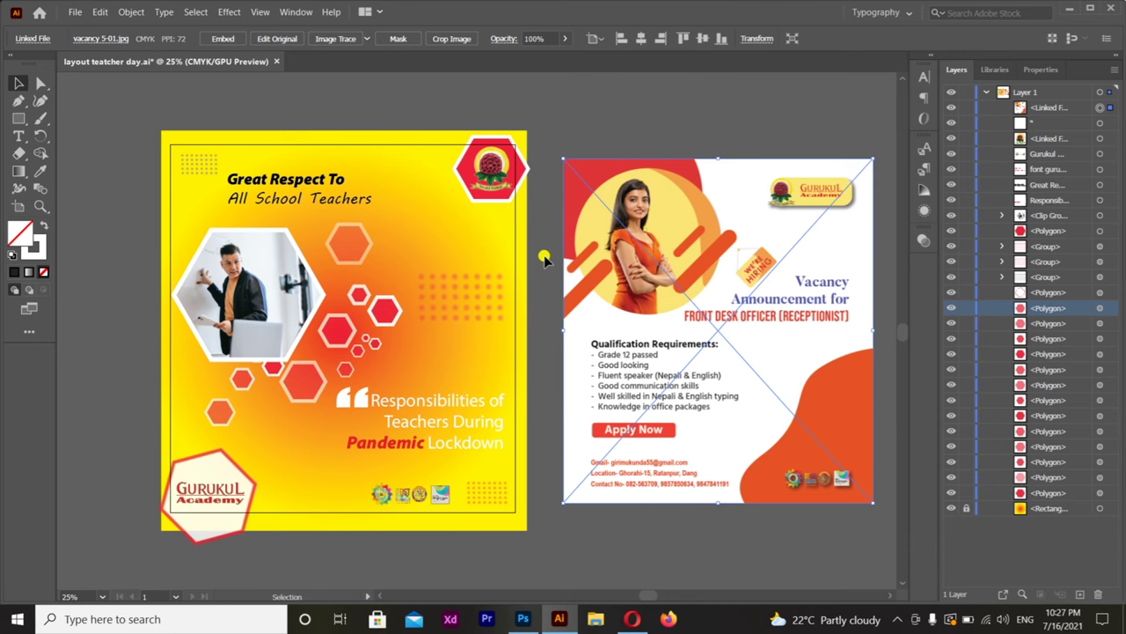
scroll(544, 270, "up", 1)
left_click_drag(528, 288, 482, 281)
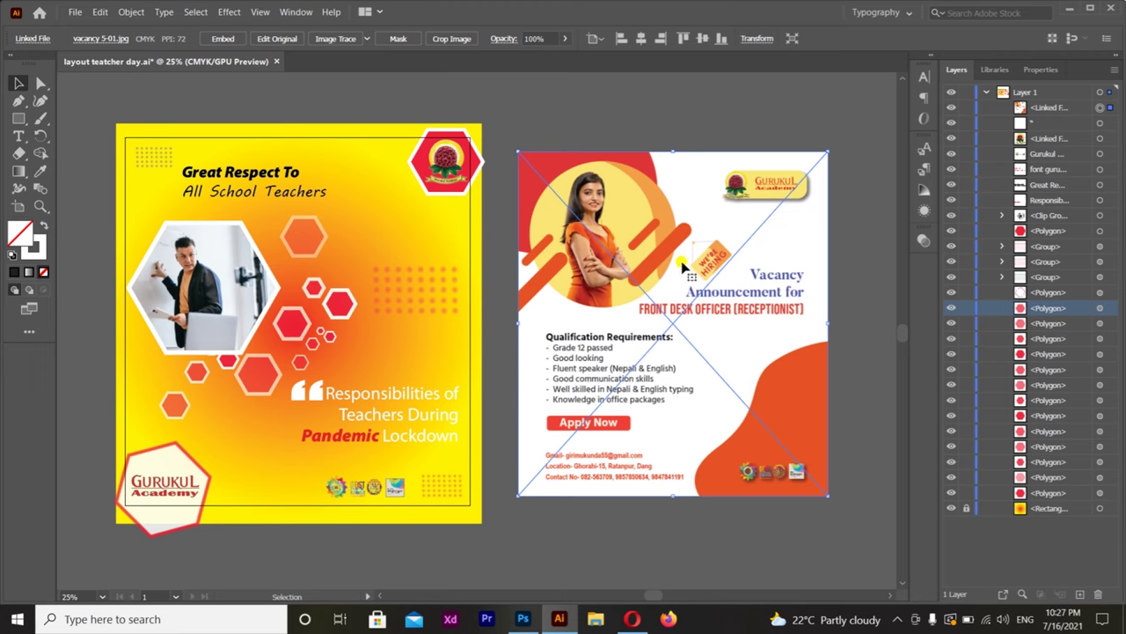
scroll(832, 221, "up", 2, "alt")
scroll(628, 304, "down", 1, "alt")
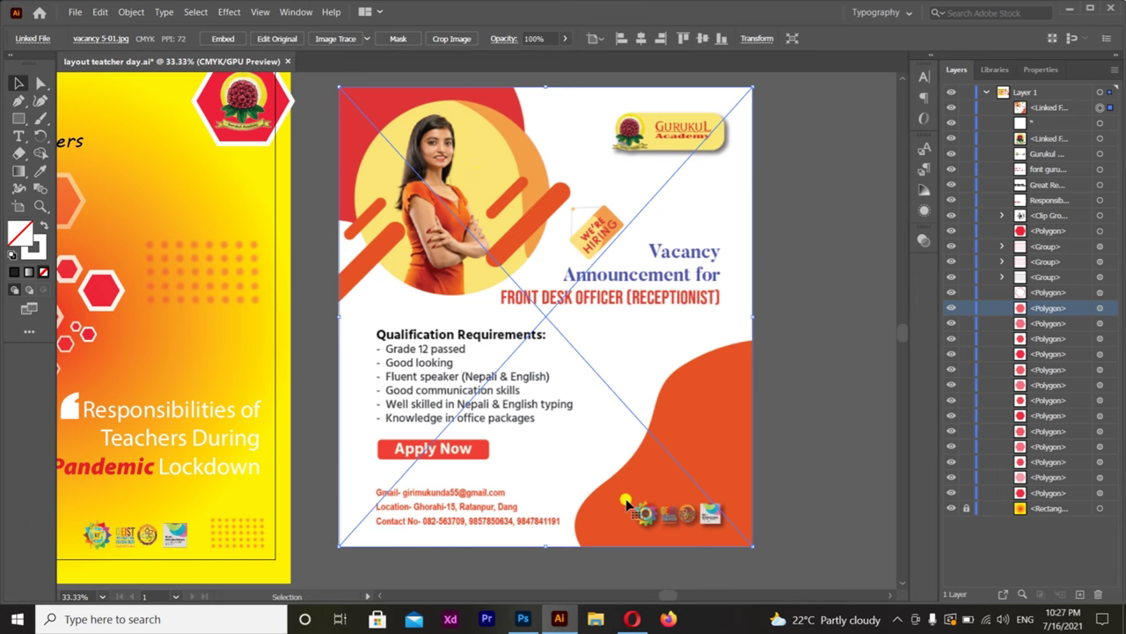
Select the vacancy announcement image beside the poster and delete it
left_click_drag(555, 433, 552, 450)
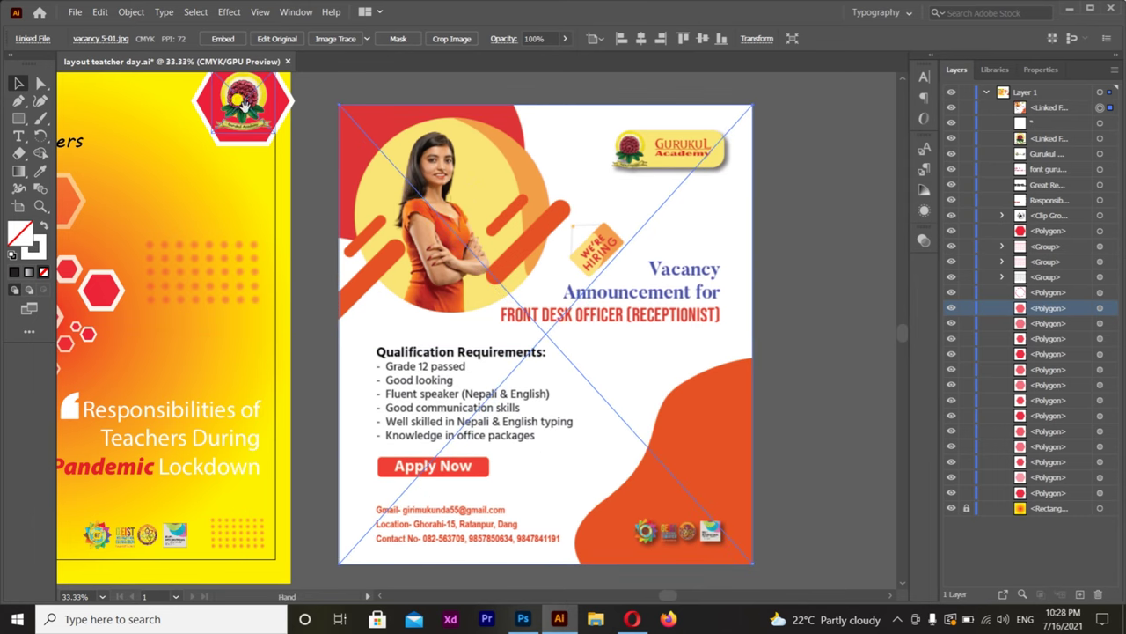
key("space")
left_click_drag(238, 169, 241, 204)
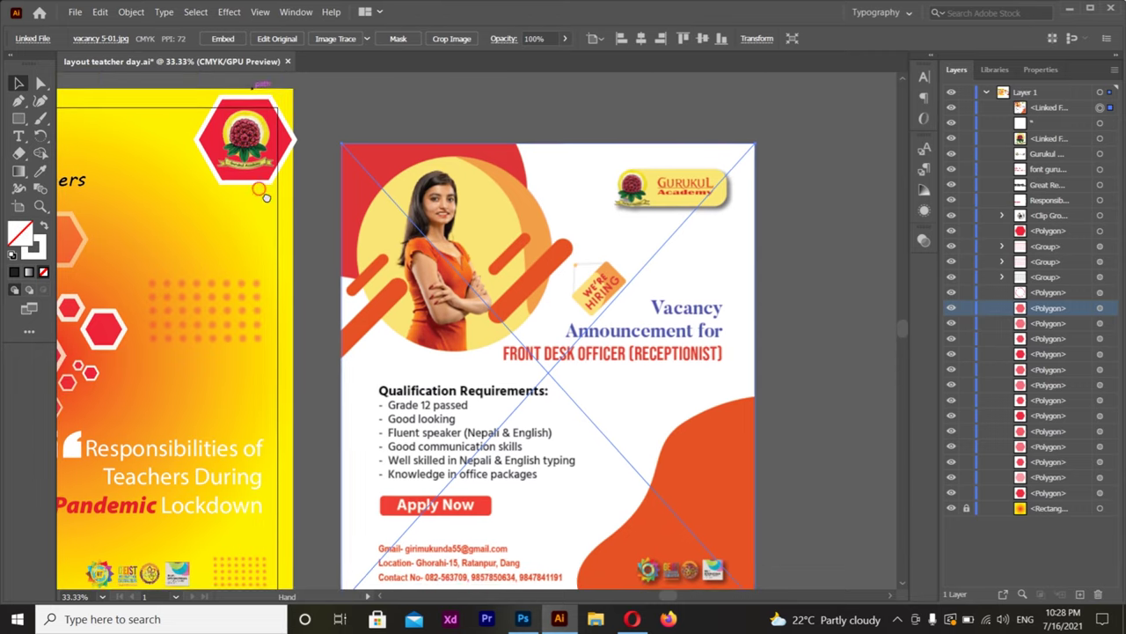
scroll(630, 323, "down", 2, "alt")
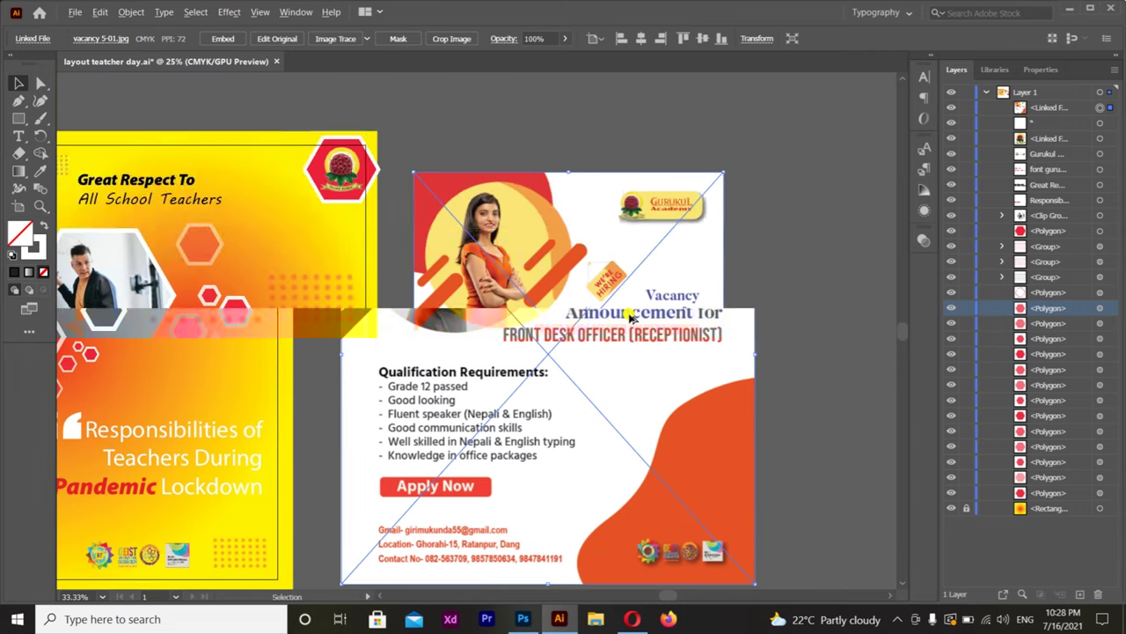
scroll(402, 321, "up", 1, "alt")
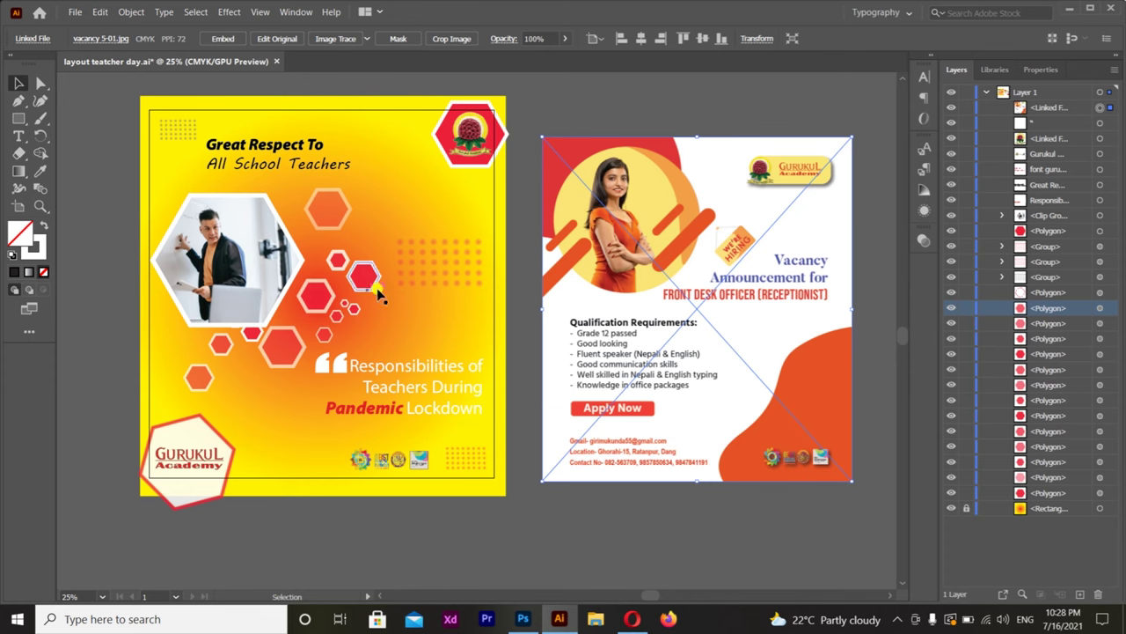
left_click_drag(403, 200, 394, 226)
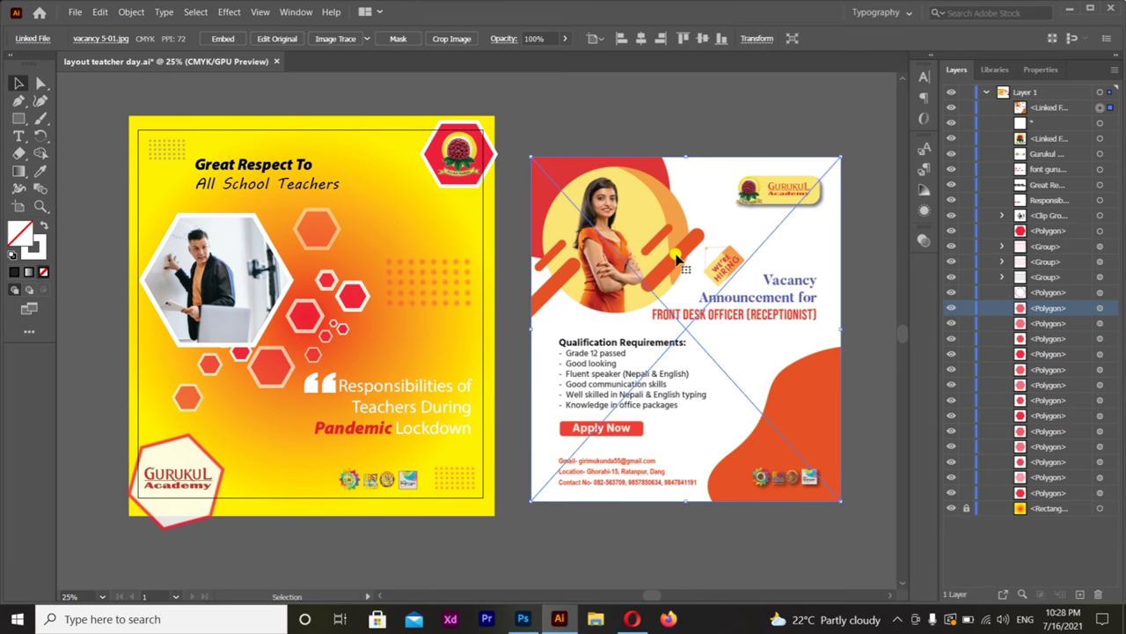
key("Delete")
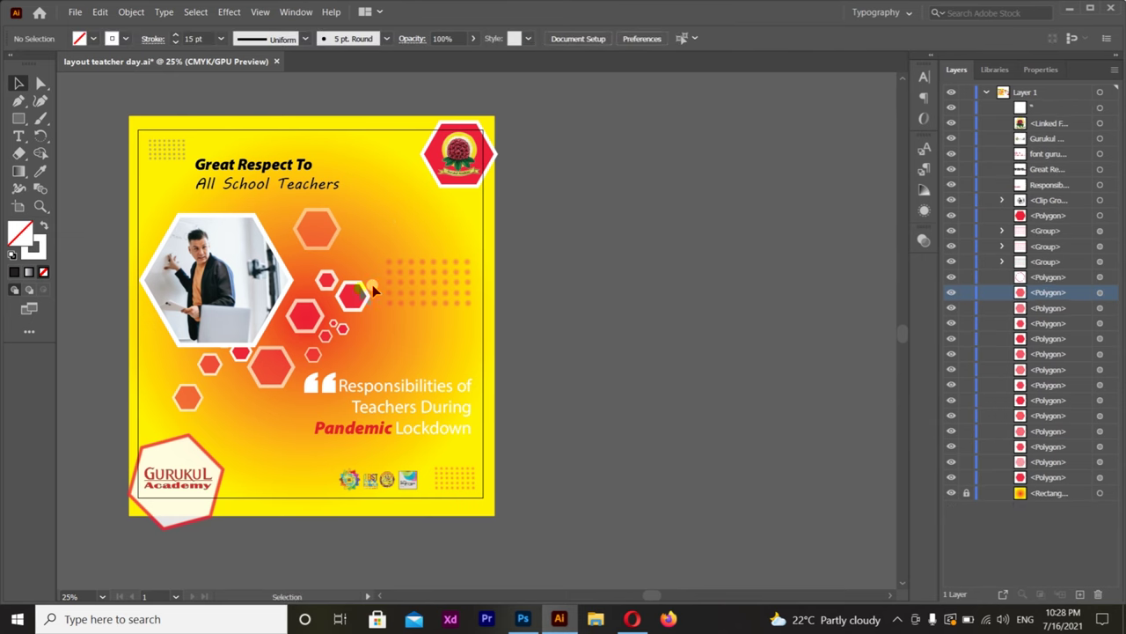
mouse_move(359, 261)
left_mouse_down()
mouse_move(466, 271)
mouse_move(479, 261)
left_mouse_up()
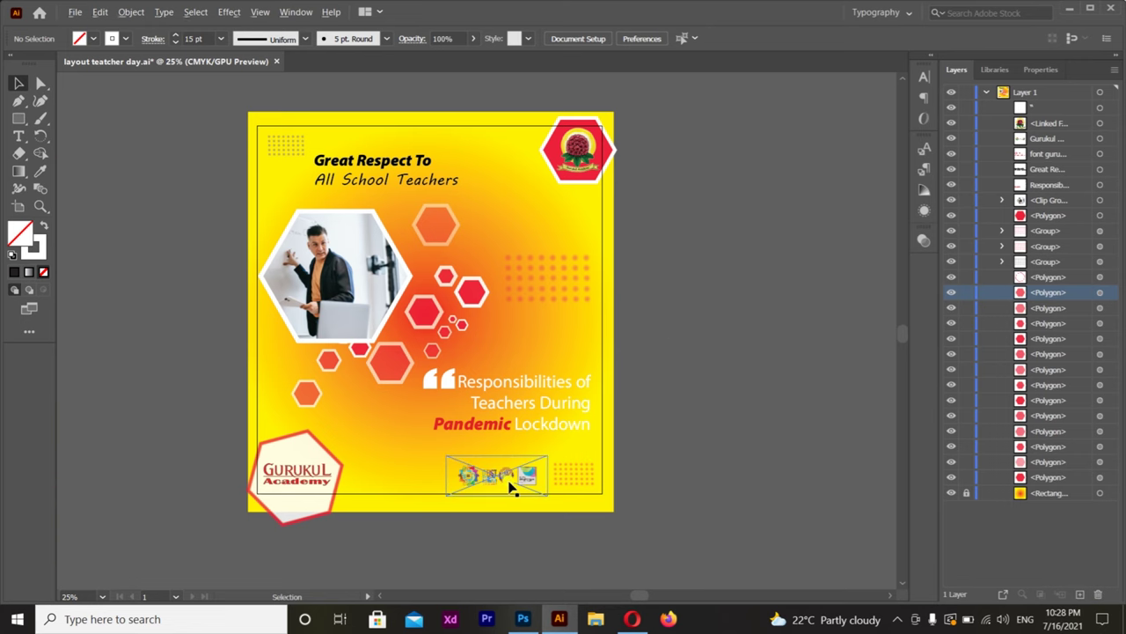
scroll(511, 488, "up", 3)
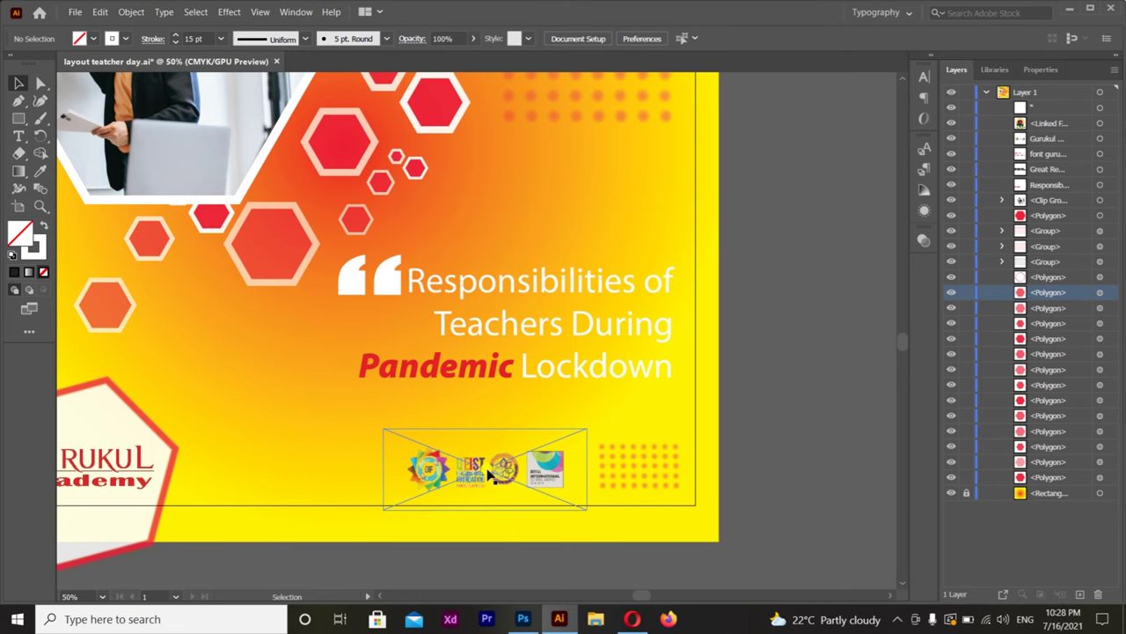
scroll(493, 475, "down", 1)
scroll(440, 413, "up", 2)
scroll(440, 413, "left", 1)
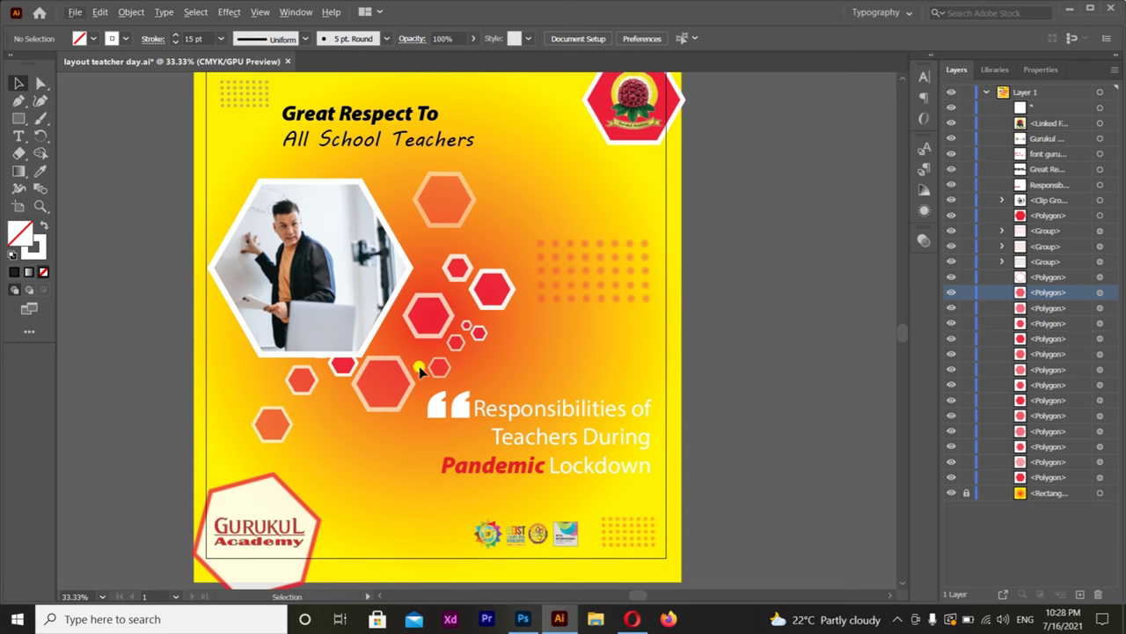
scroll(508, 303, "up", 2, "alt")
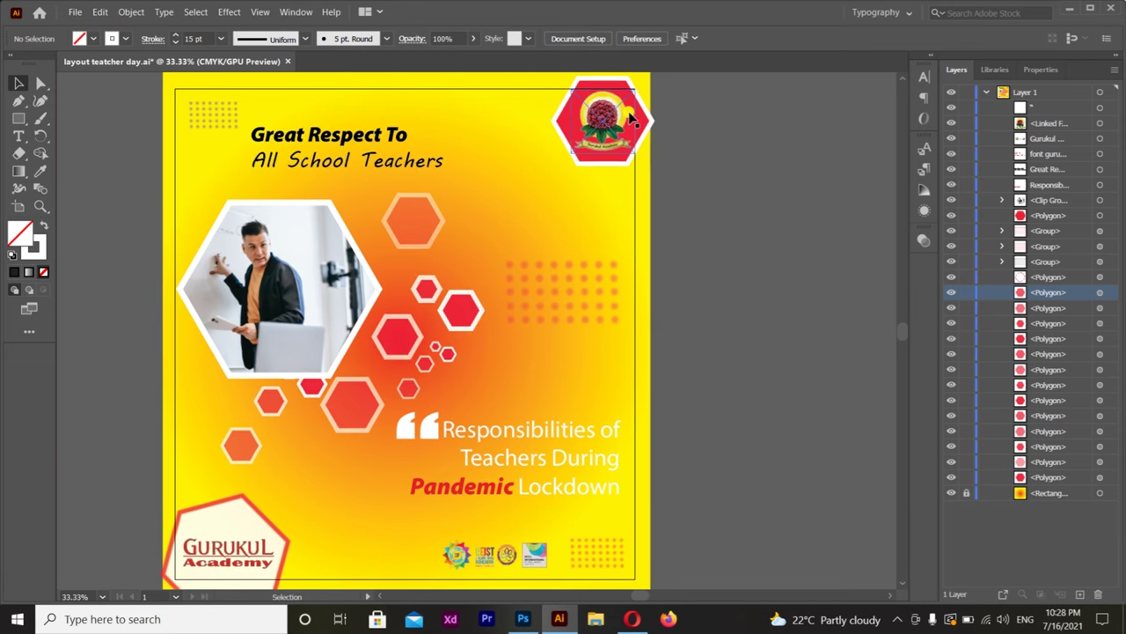
Round the top-right logo hexagon into a circle and remove its outline stroke
left_click(605, 143)
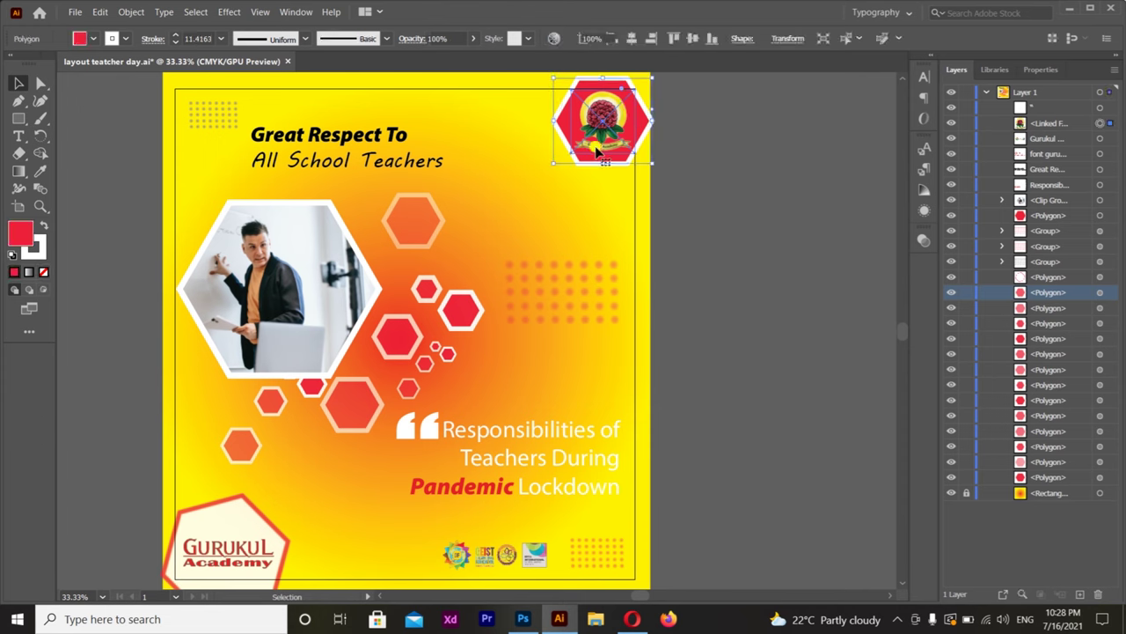
key("a")
left_click(578, 155)
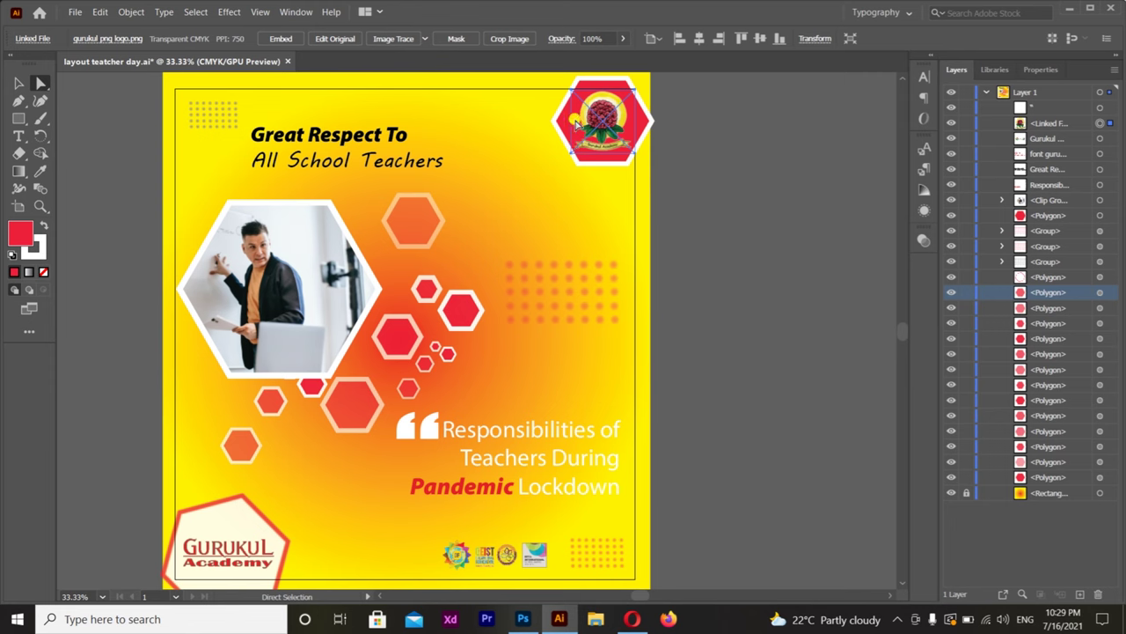
left_click(566, 112)
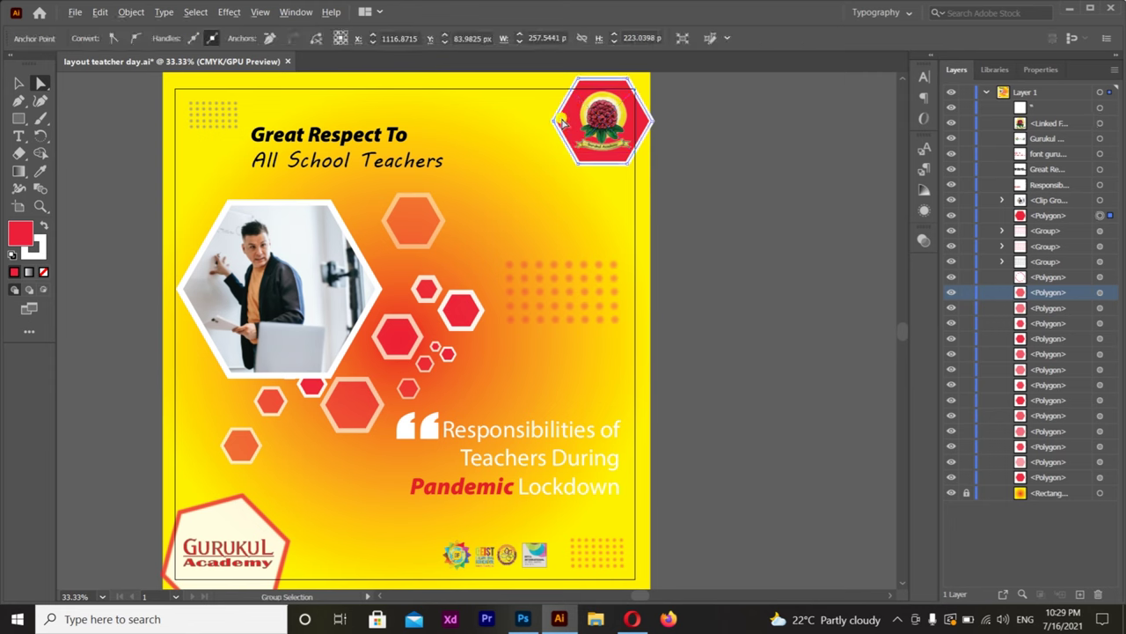
left_click(19, 83)
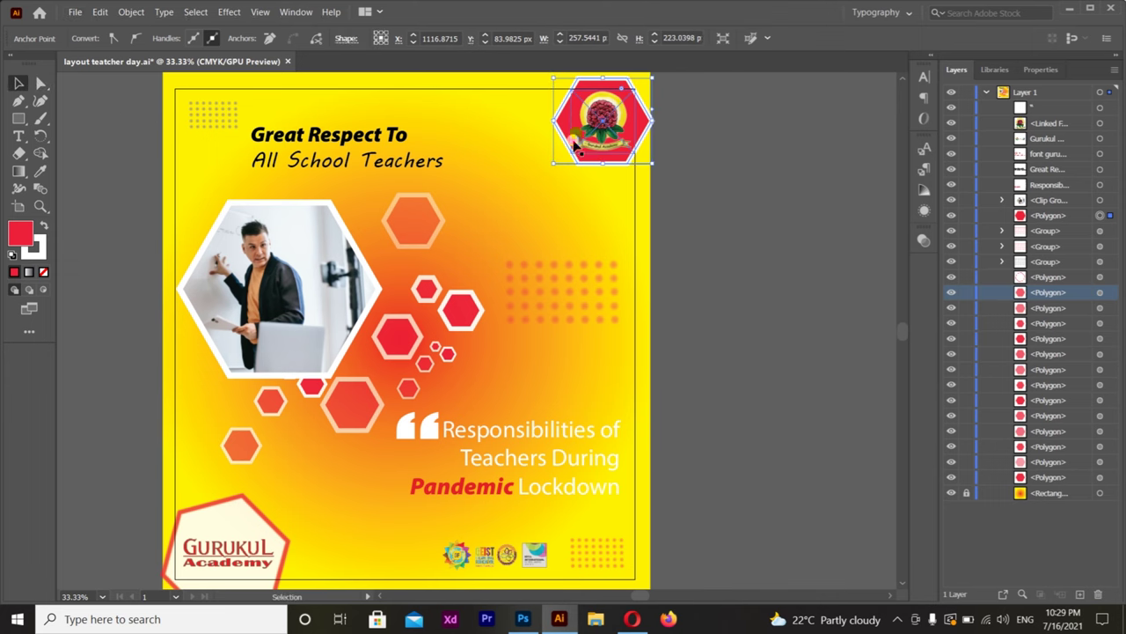
left_click_drag(622, 88, 566, 247)
scroll(572, 286, "down", 1)
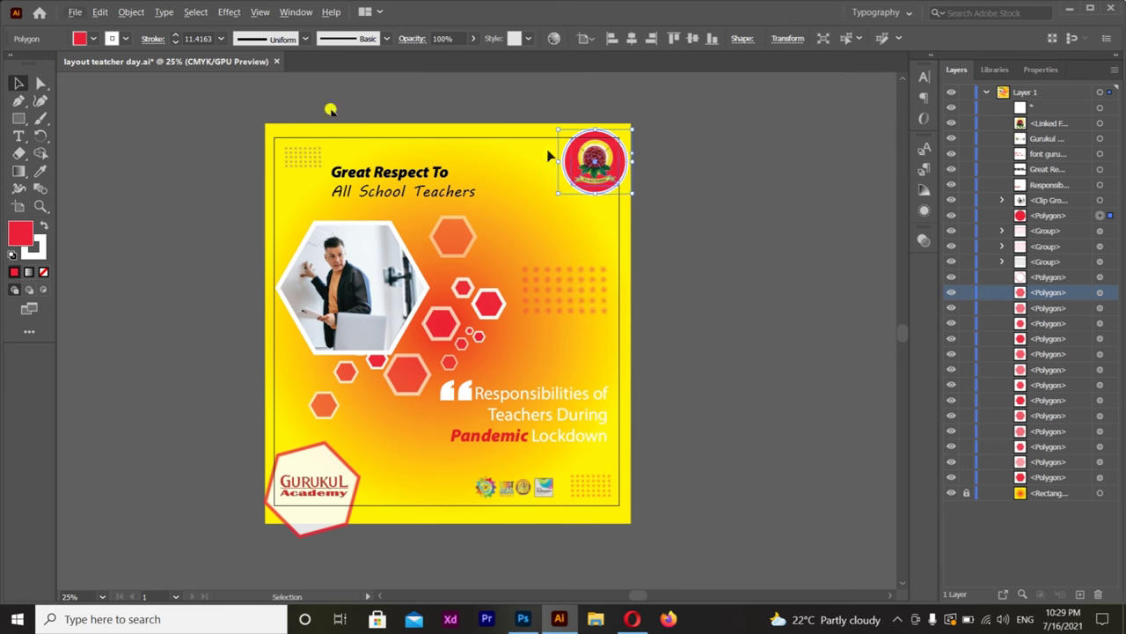
left_click(111, 37)
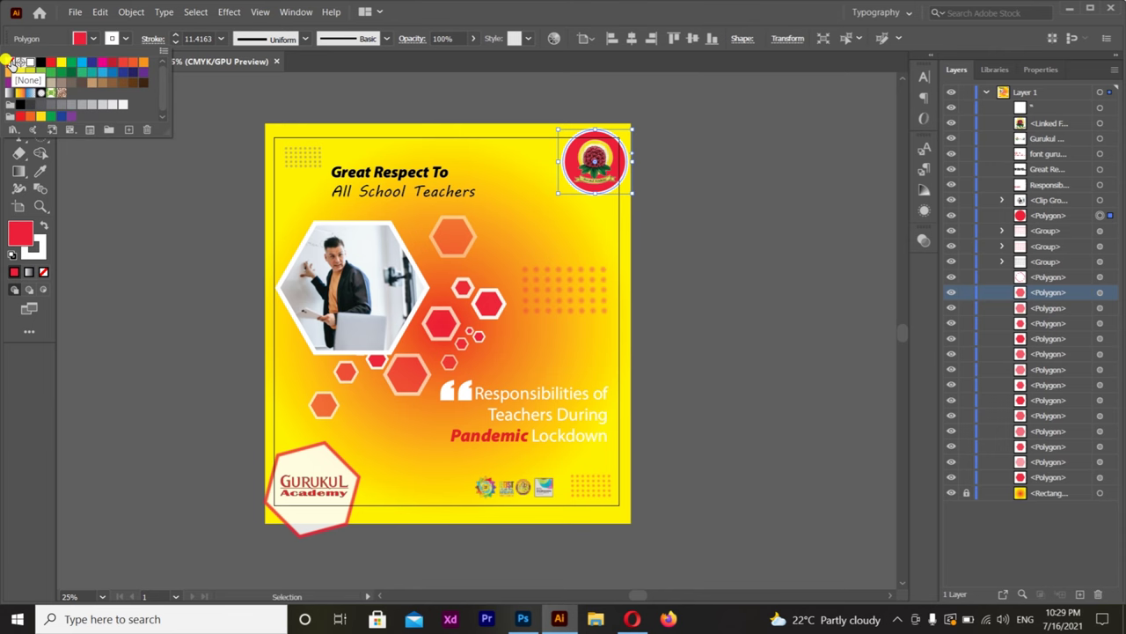
left_click(11, 65)
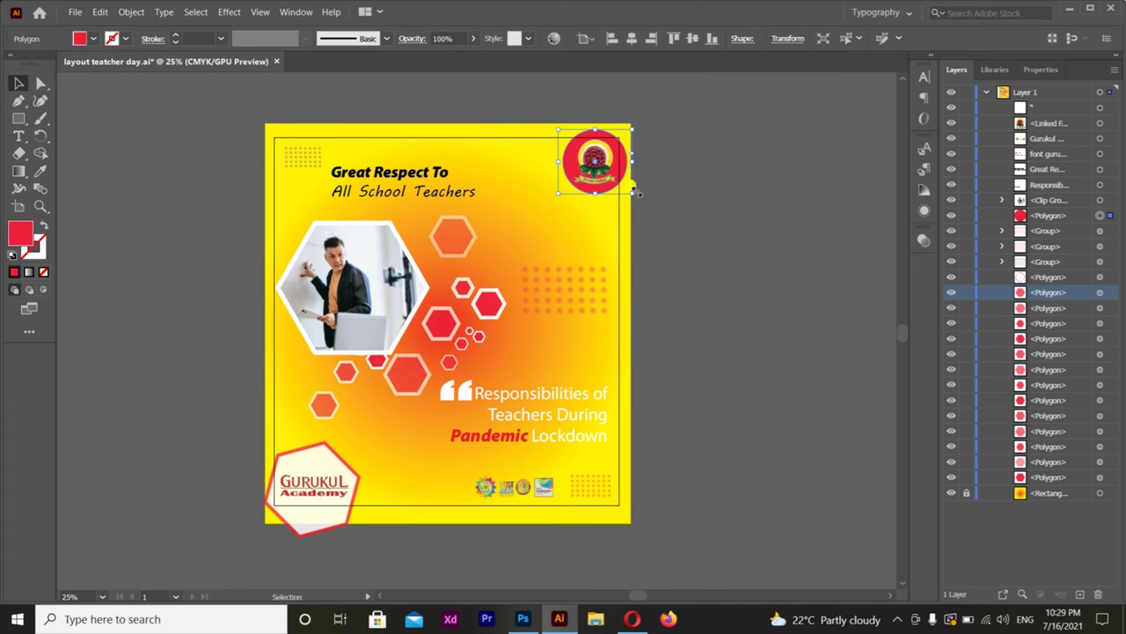
Switch to Photoshop and back to the poster to inspect the round logo's points
left_click(523, 620)
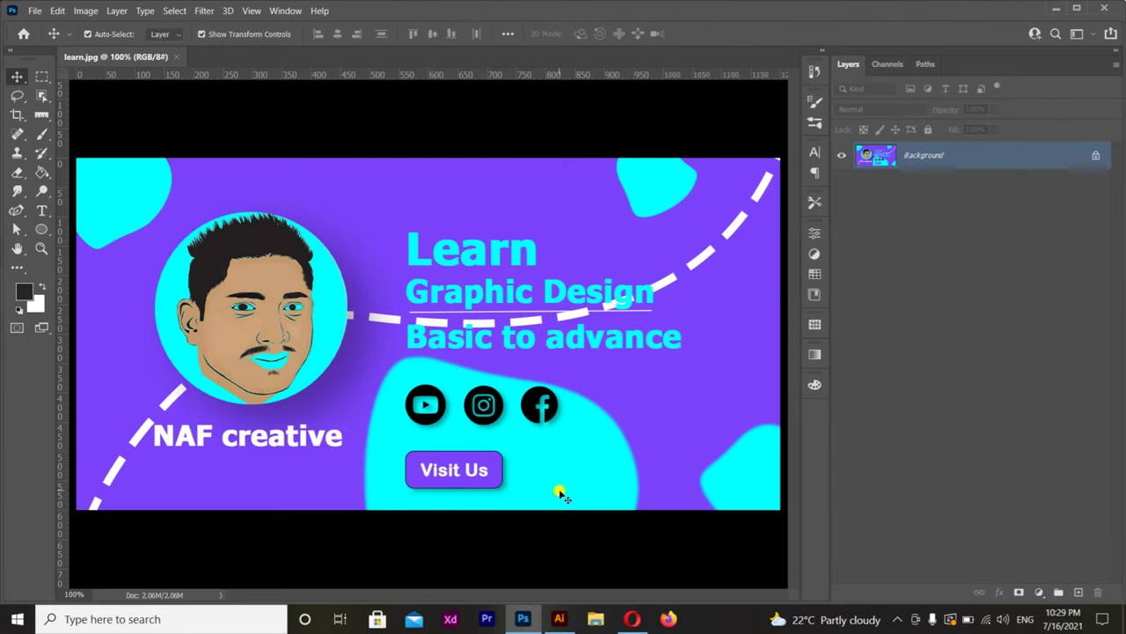
left_click(559, 618)
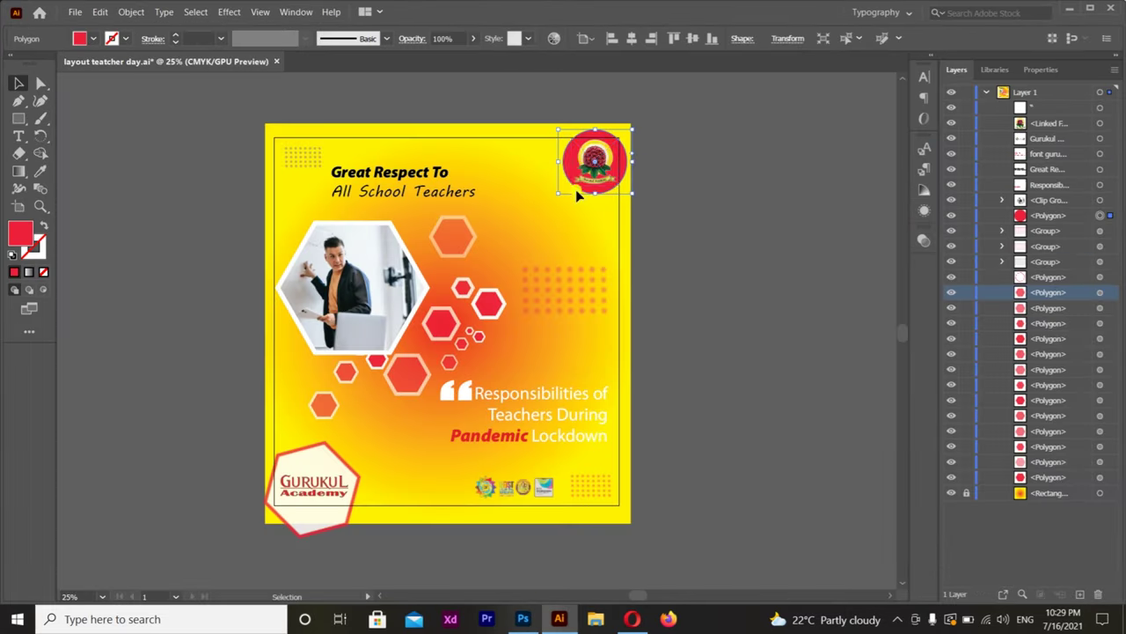
key("ctrl")
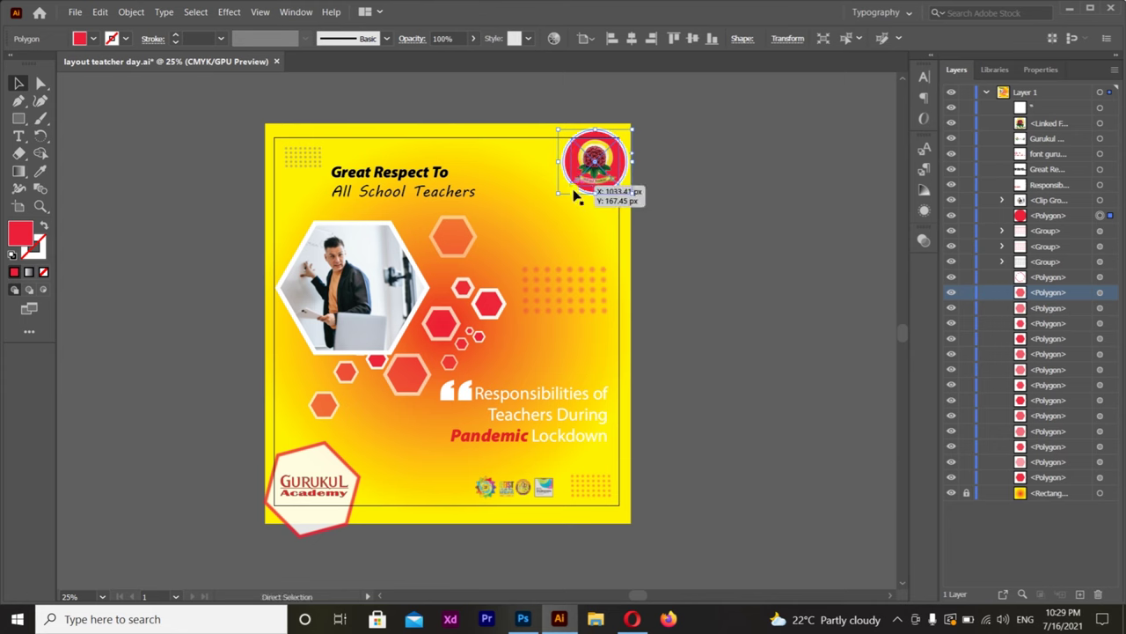
Drag the teacher photo frame's live corners inward until the hexagon becomes a white-bordered circle
left_click(724, 178)
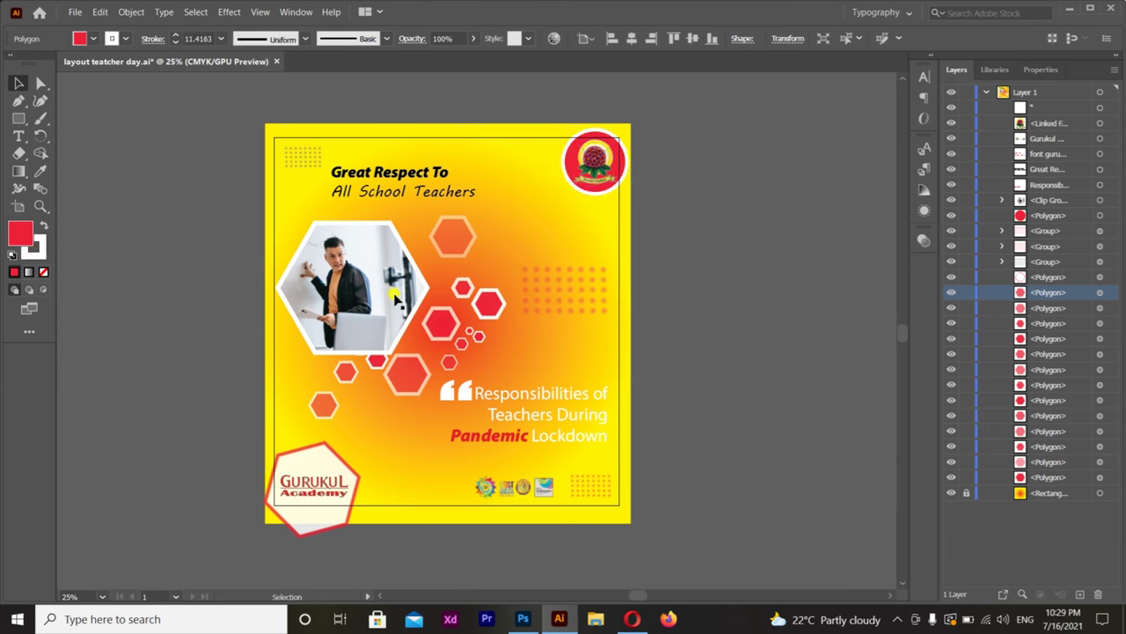
left_click(335, 287)
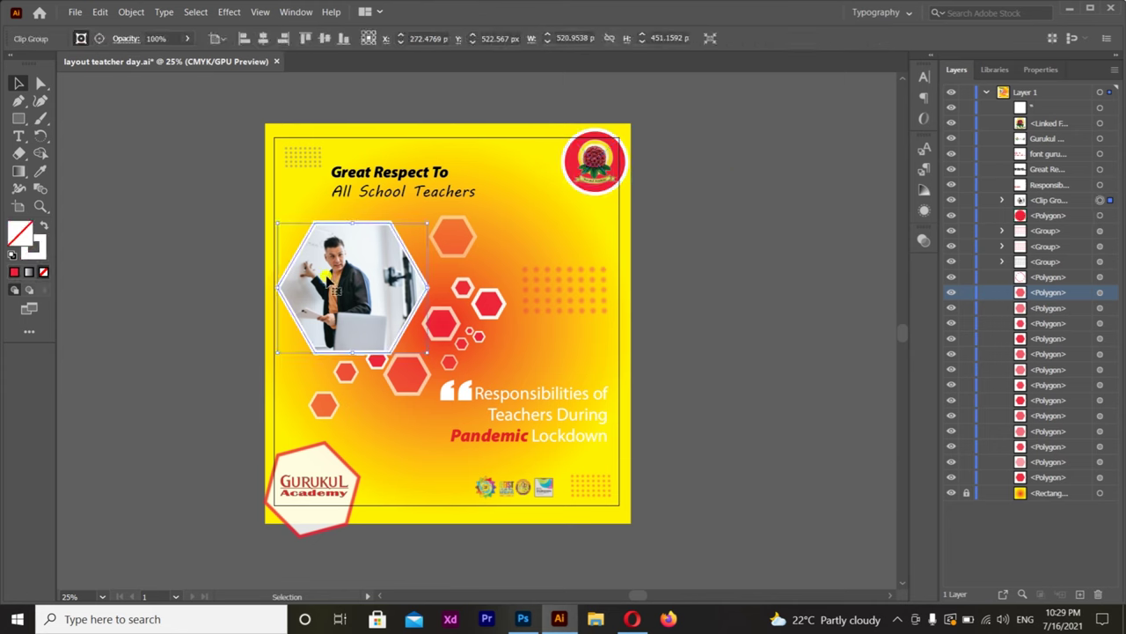
key("a")
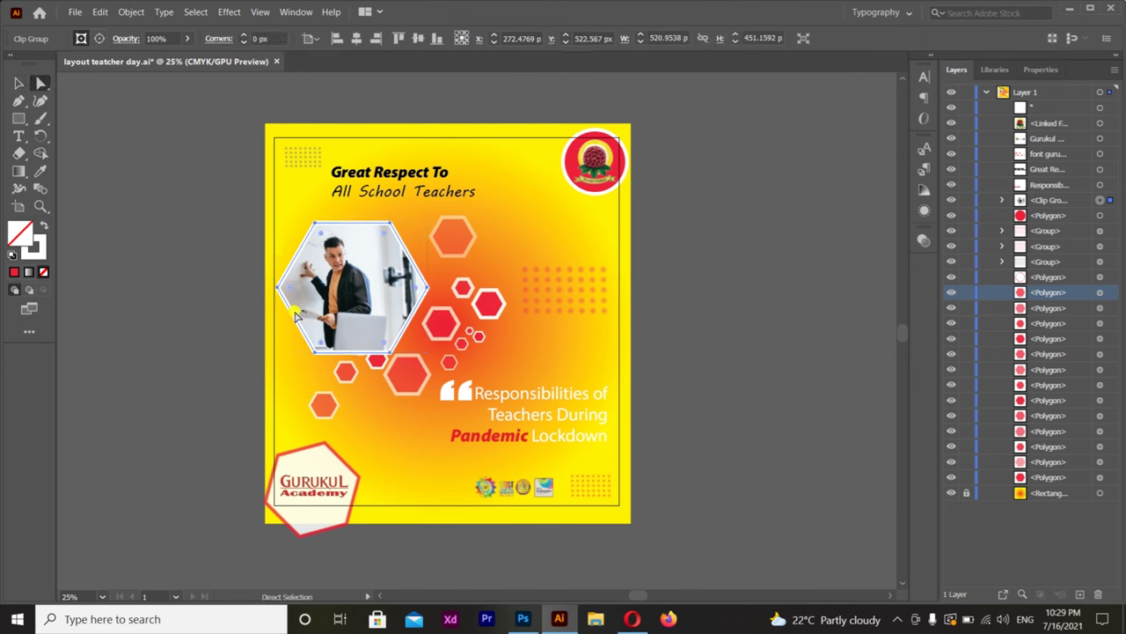
left_click_drag(289, 288, 387, 322)
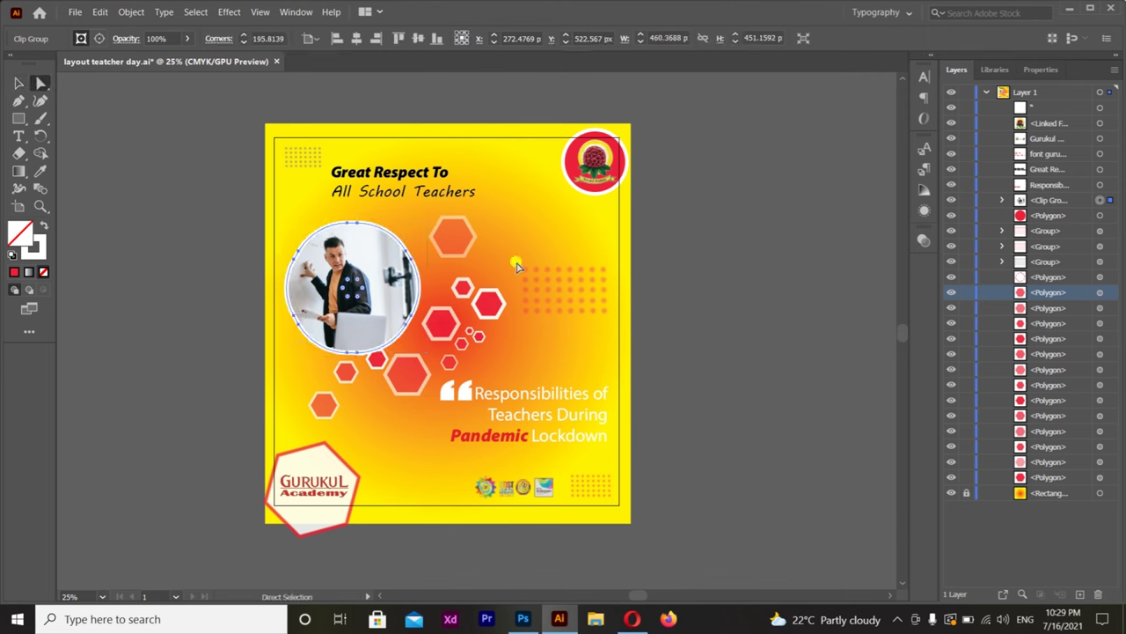
left_click(691, 257)
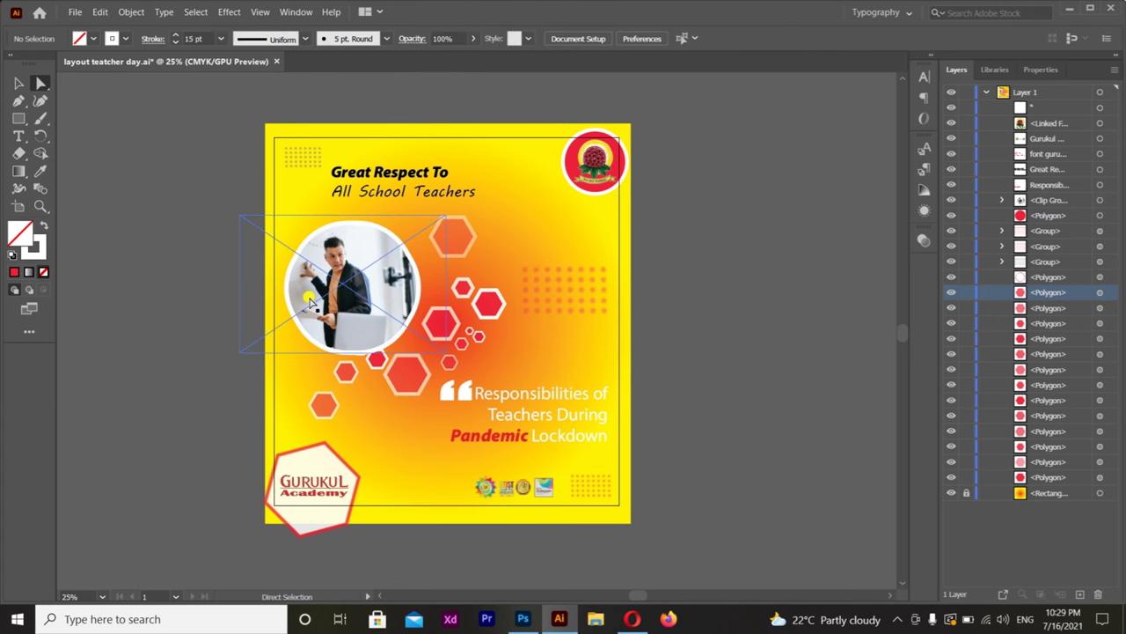
Round the bottom-left Gurukul polygon's corners into a circle with the live-corner widget
left_click(335, 478)
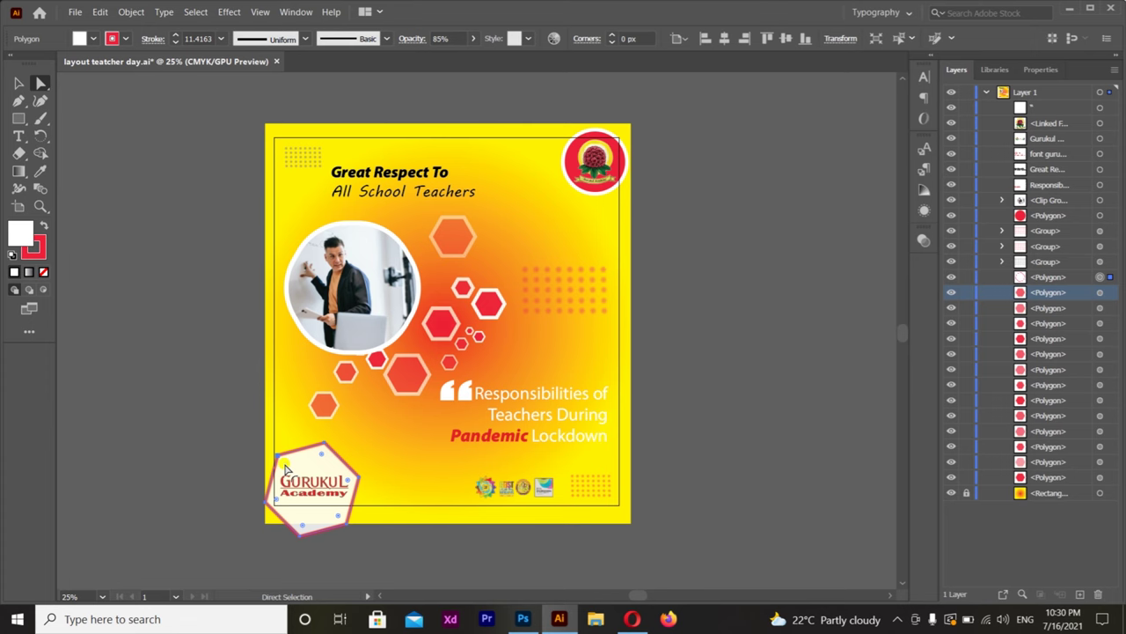
left_click(682, 360)
scroll(308, 391, "up", 1, "alt")
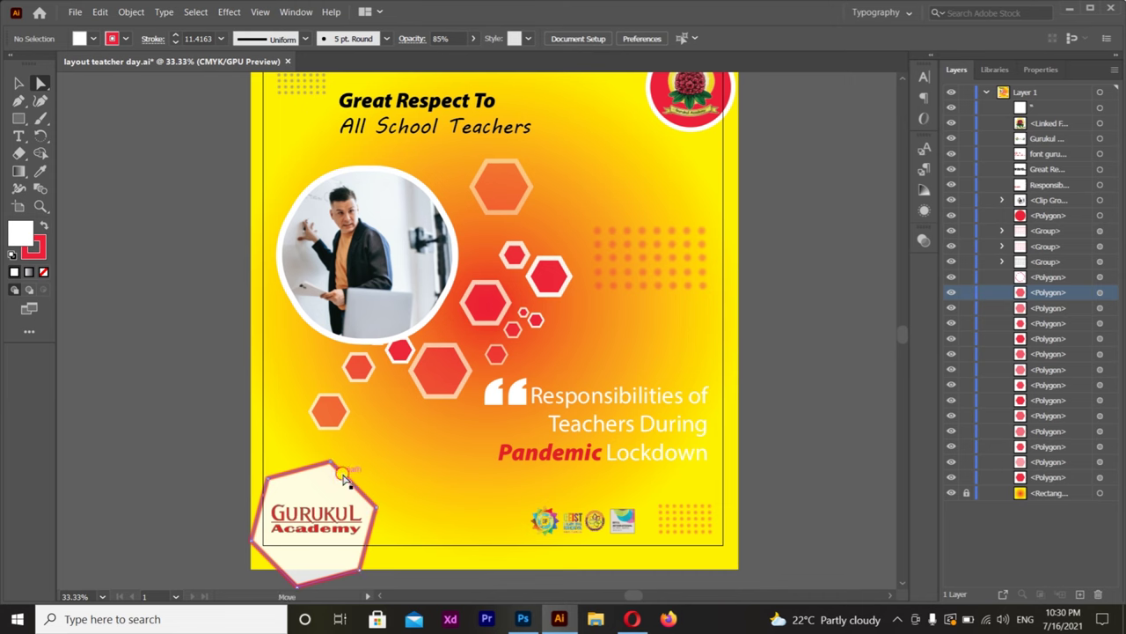
left_click(275, 490)
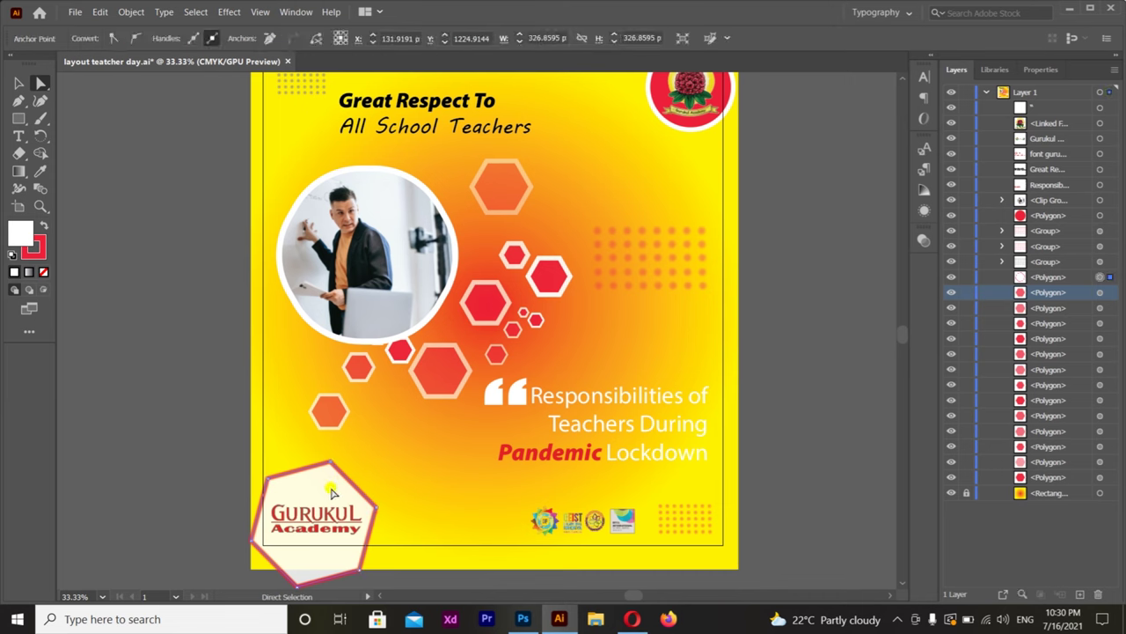
left_click(18, 83)
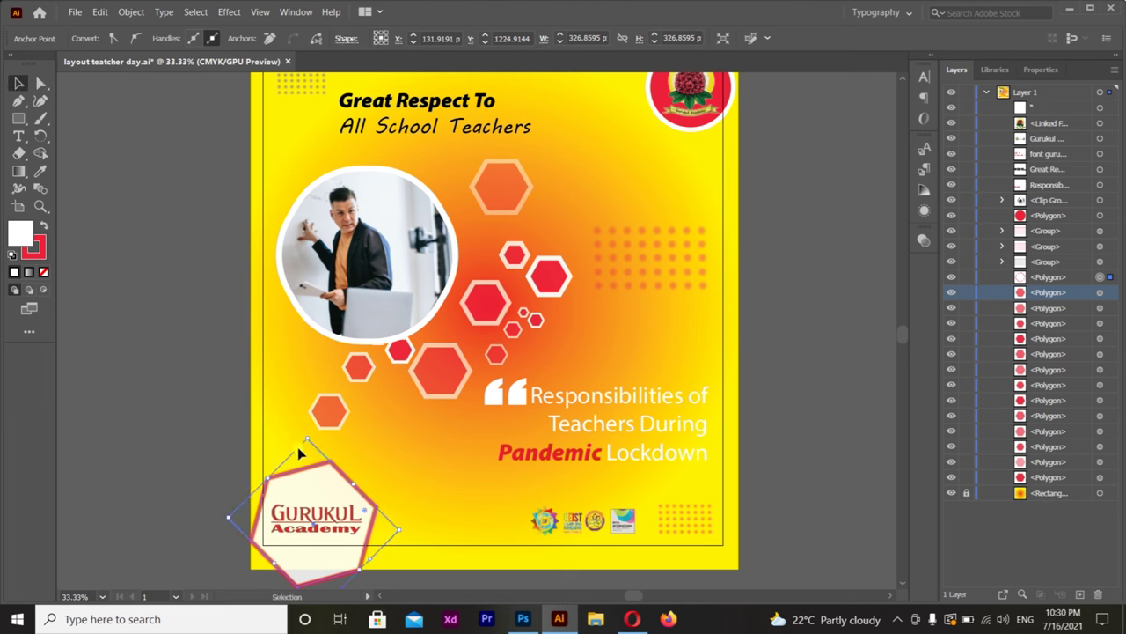
left_click(305, 498)
left_click_drag(359, 510, 299, 572)
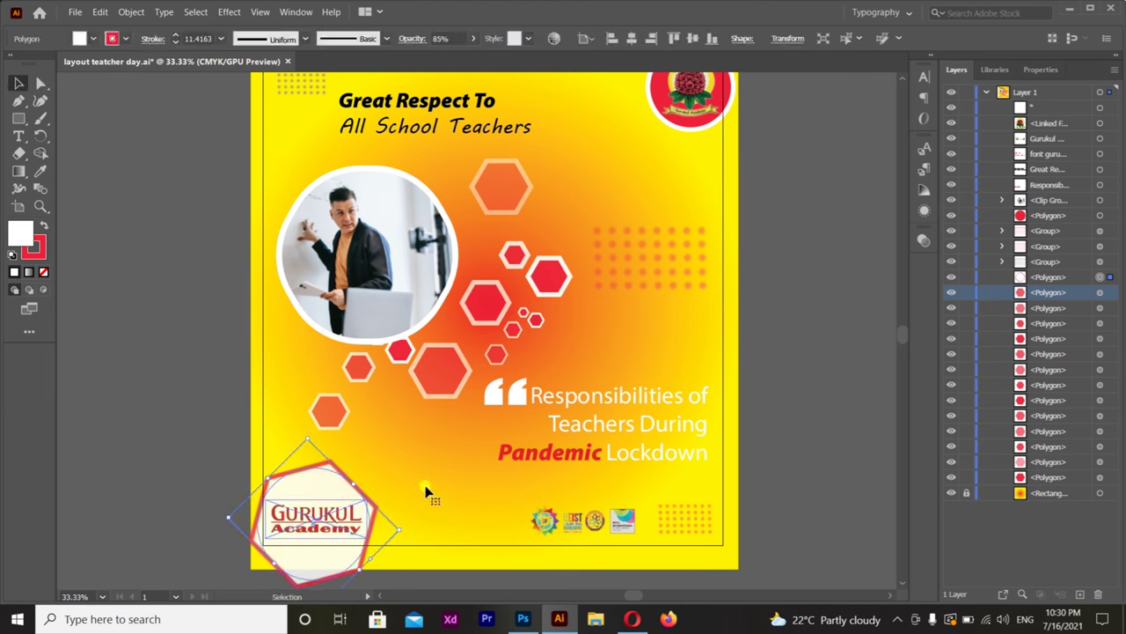
Review the rounded Gurukul badge and its logo image with the whole poster in view
scroll(425, 492, "down", 1, "alt")
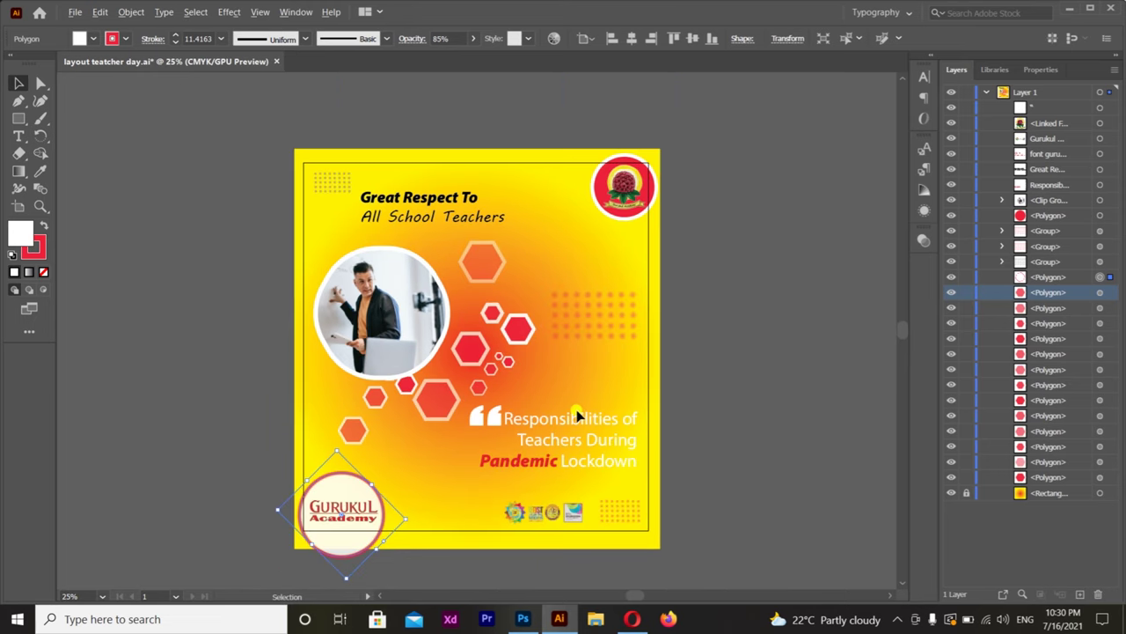
left_click(727, 321)
key("ctrl+z")
left_click(681, 430)
scroll(681, 430, "up", 1, "alt")
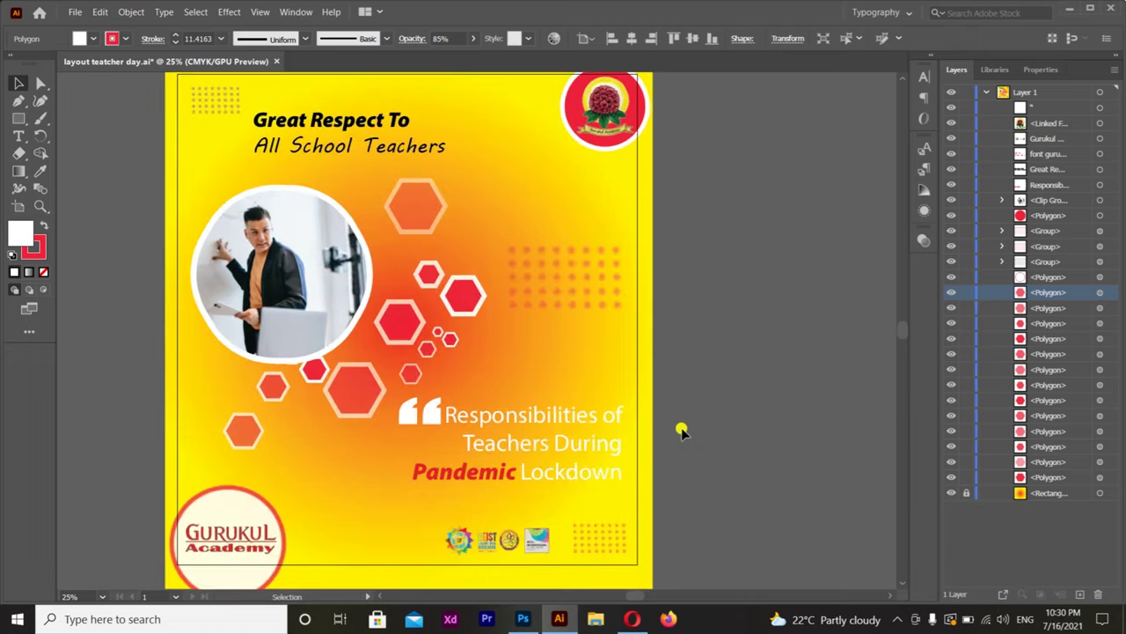
mouse_move(698, 392)
left_mouse_down()
mouse_move(727, 441)
mouse_move(736, 406)
left_mouse_up()
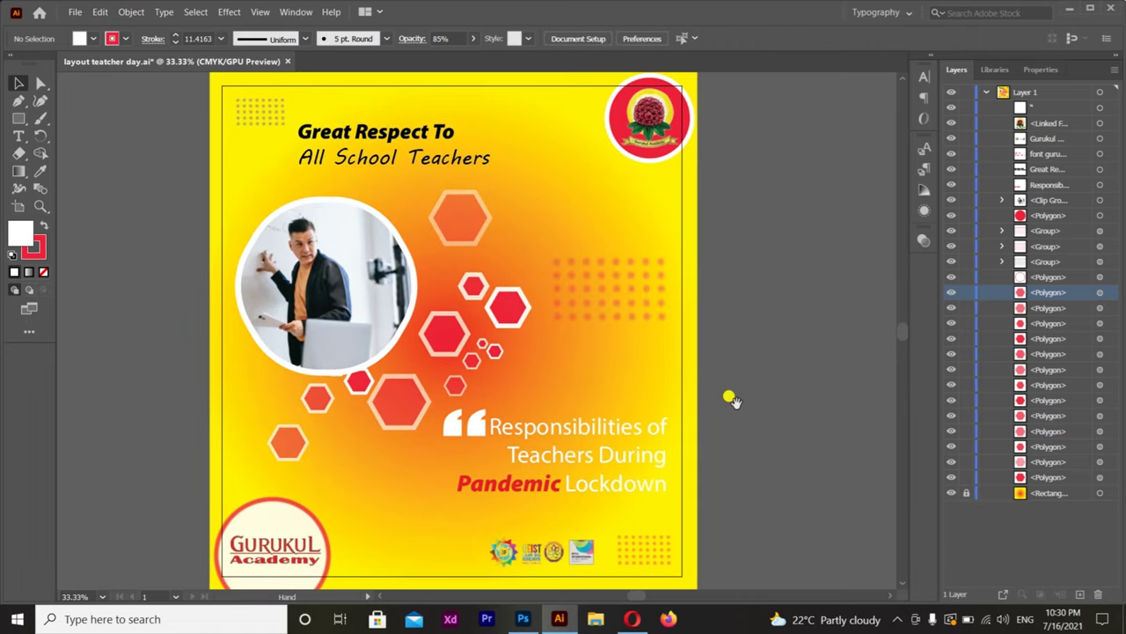
scroll(461, 445, "down", 1, "alt")
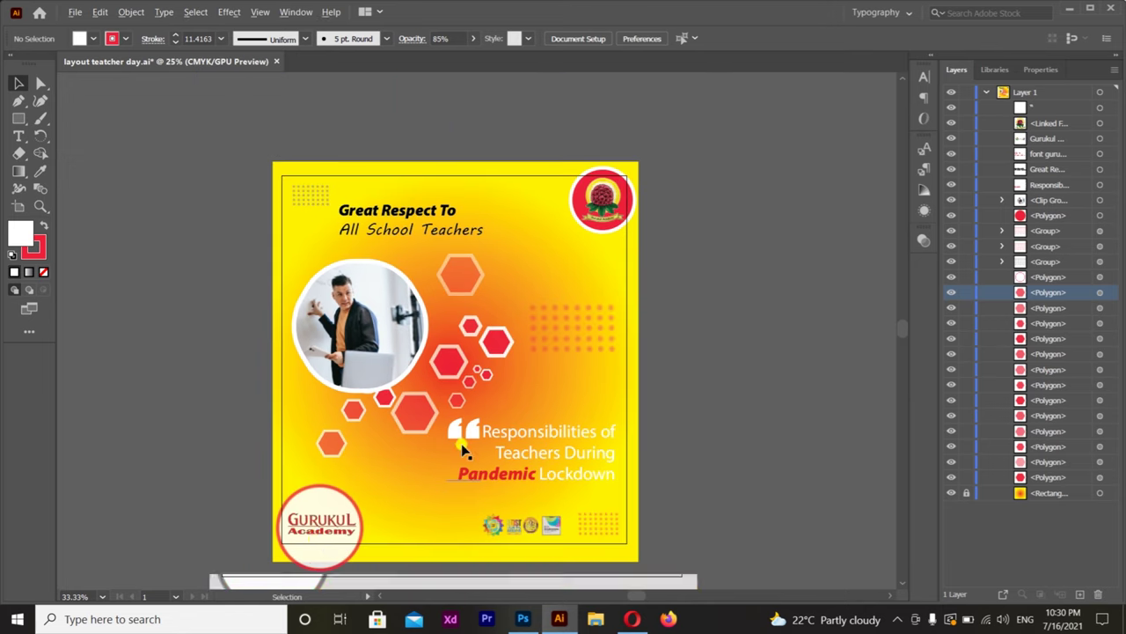
left_click(334, 497)
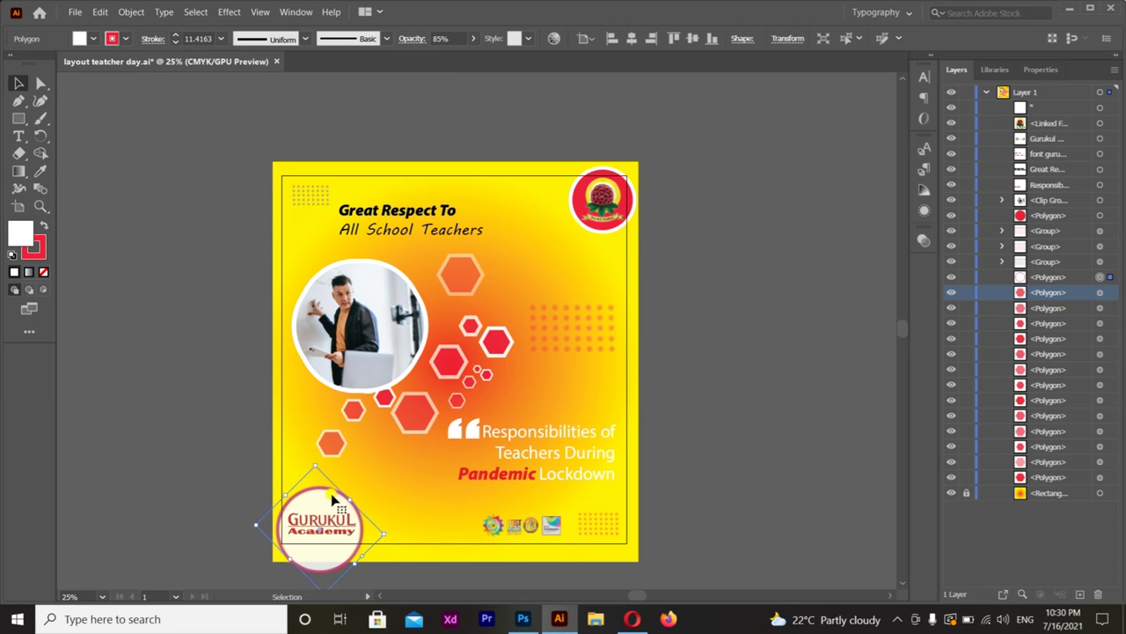
scroll(721, 313, "up", 1)
left_click(417, 447)
scroll(417, 447, "up", 1)
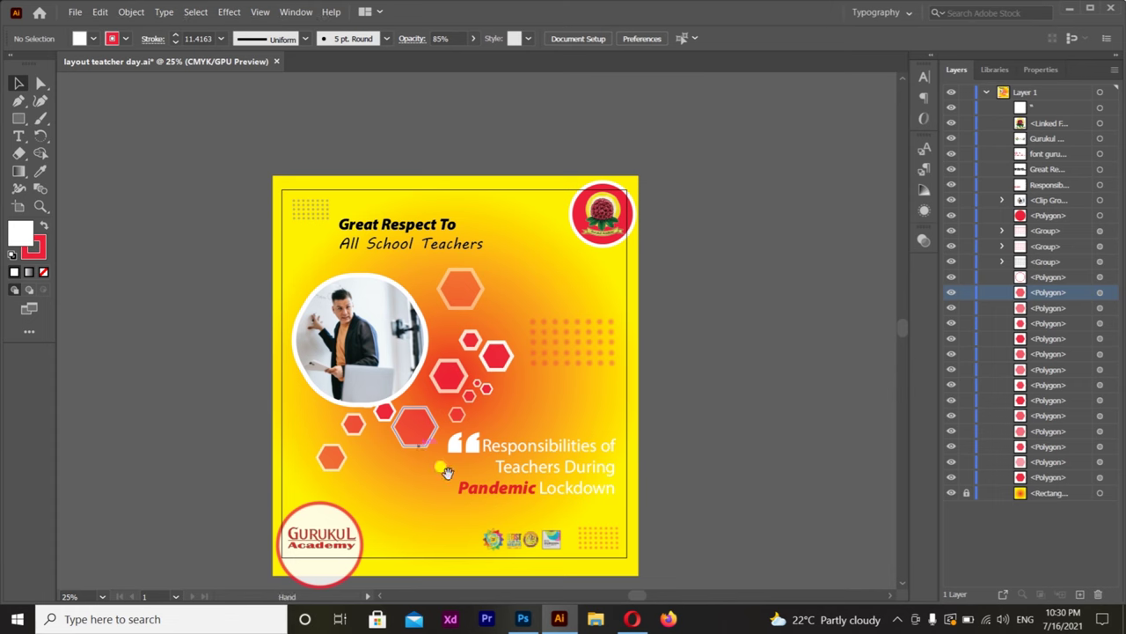
scroll(435, 440, "down", 1)
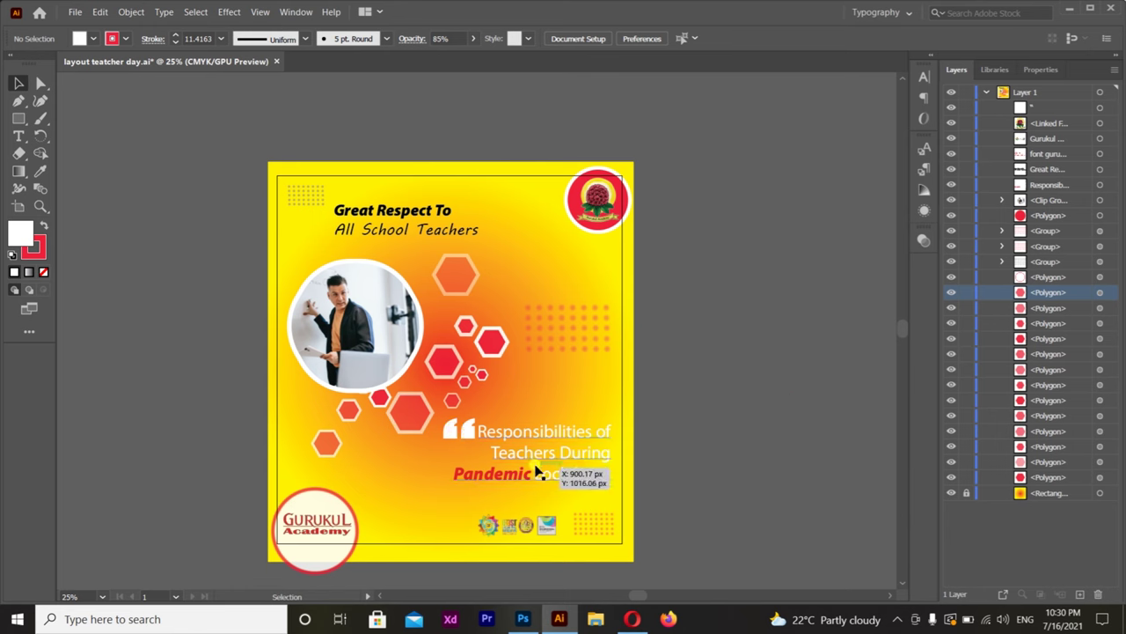
scroll(518, 509, "up", 1)
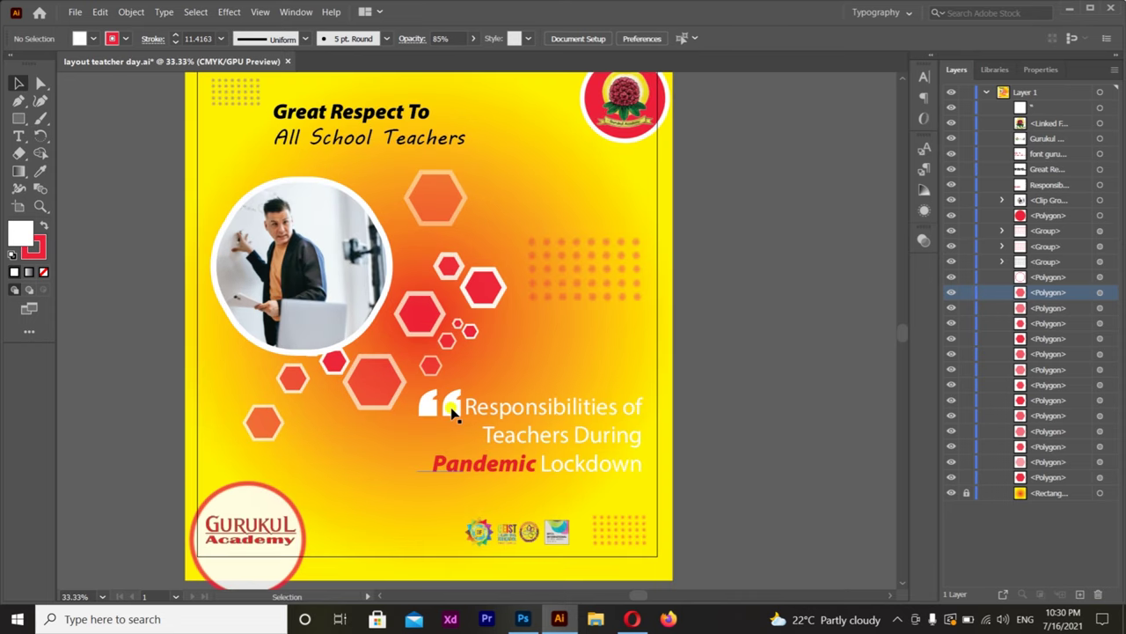
left_click(473, 432)
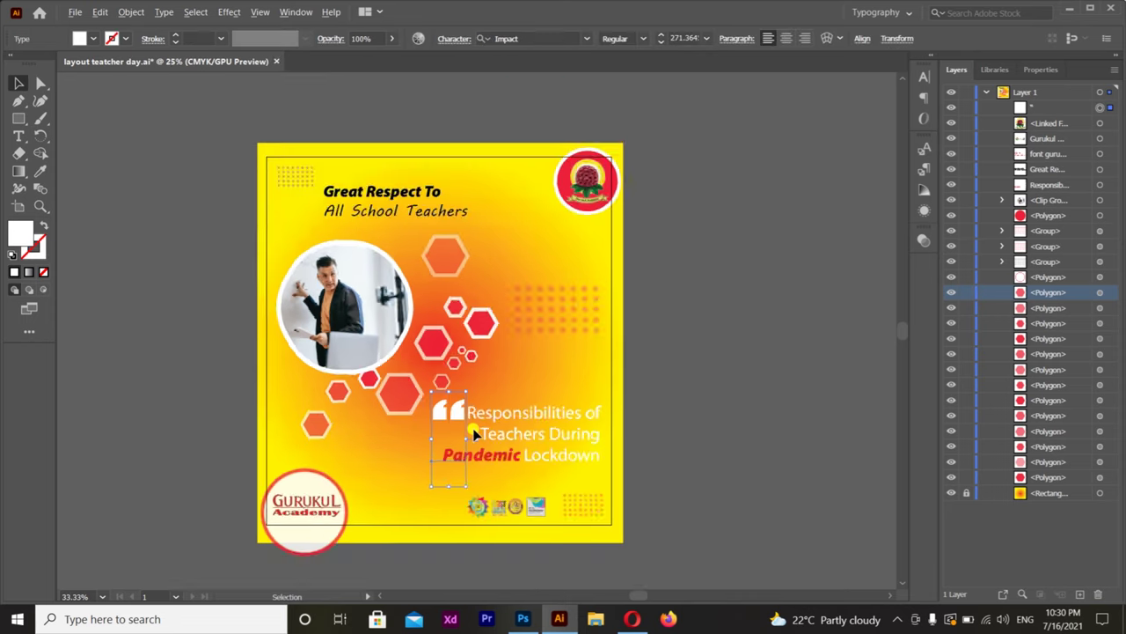
mouse_move(542, 385)
left_mouse_down()
mouse_move(531, 399)
mouse_move(538, 420)
left_mouse_up()
left_click_drag(387, 126, 373, 128)
scroll(373, 128, "down", 1)
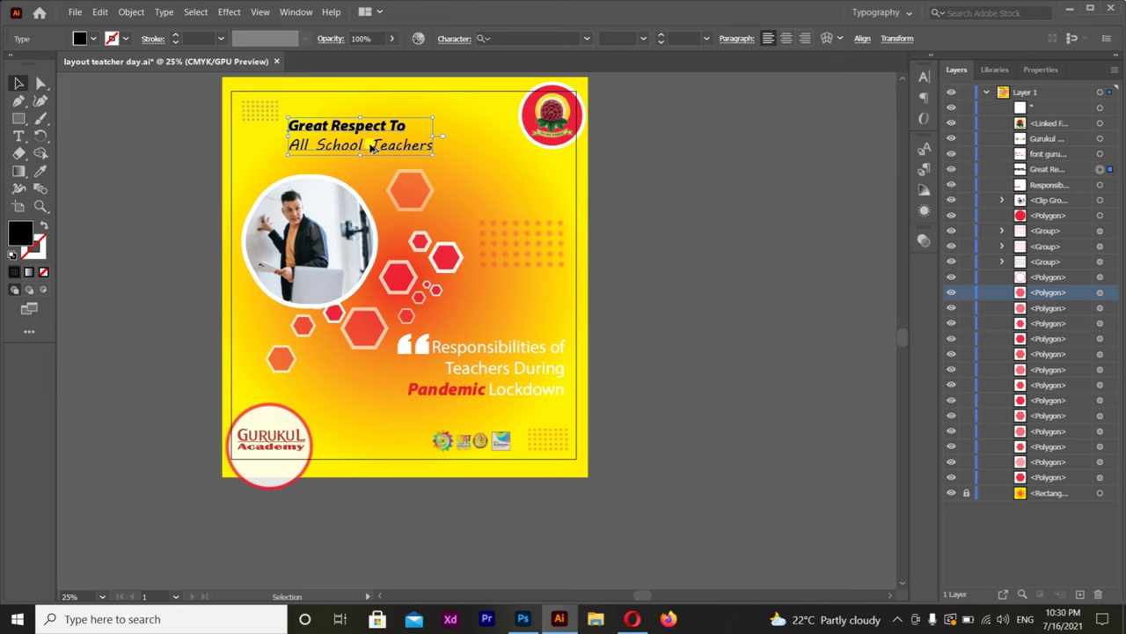
scroll(374, 148, "up", 1)
scroll(414, 232, "down", 1)
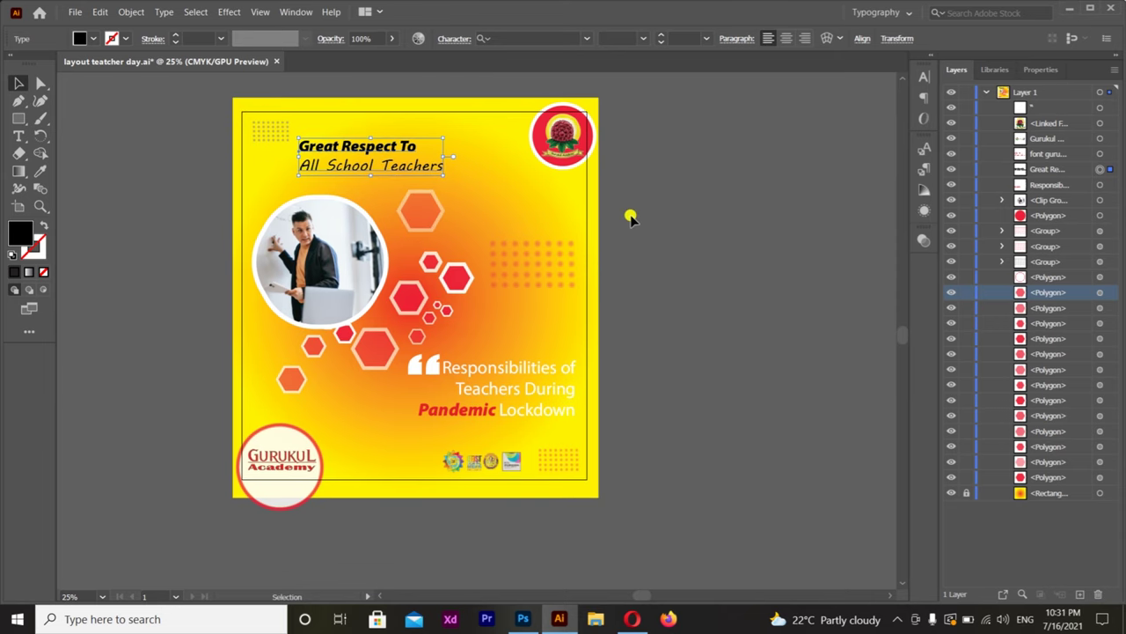
left_click(617, 263)
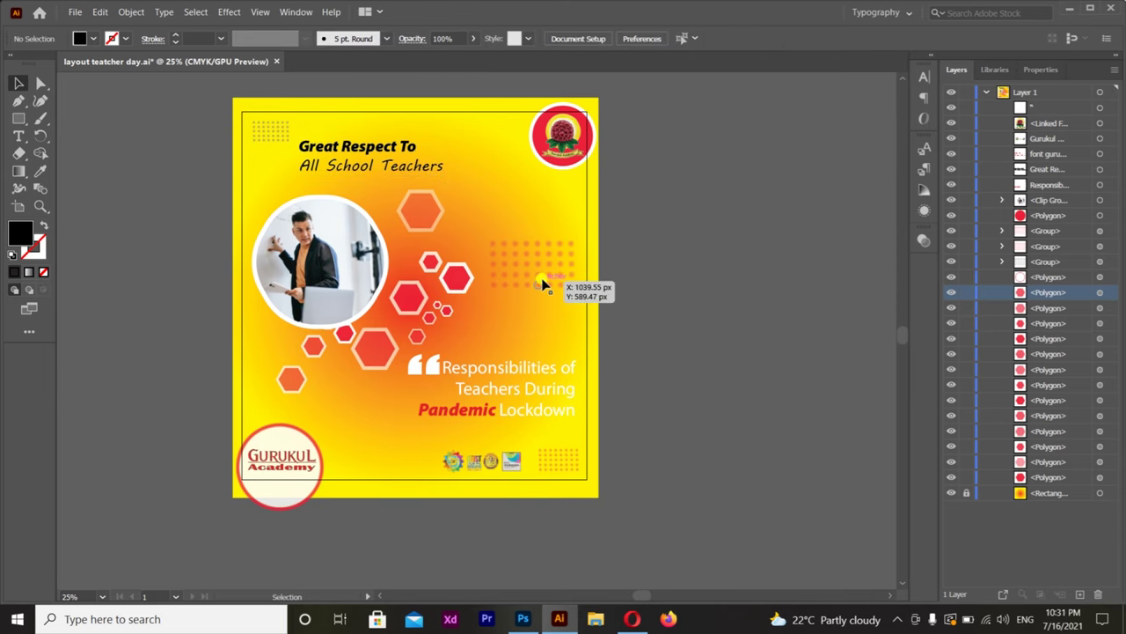